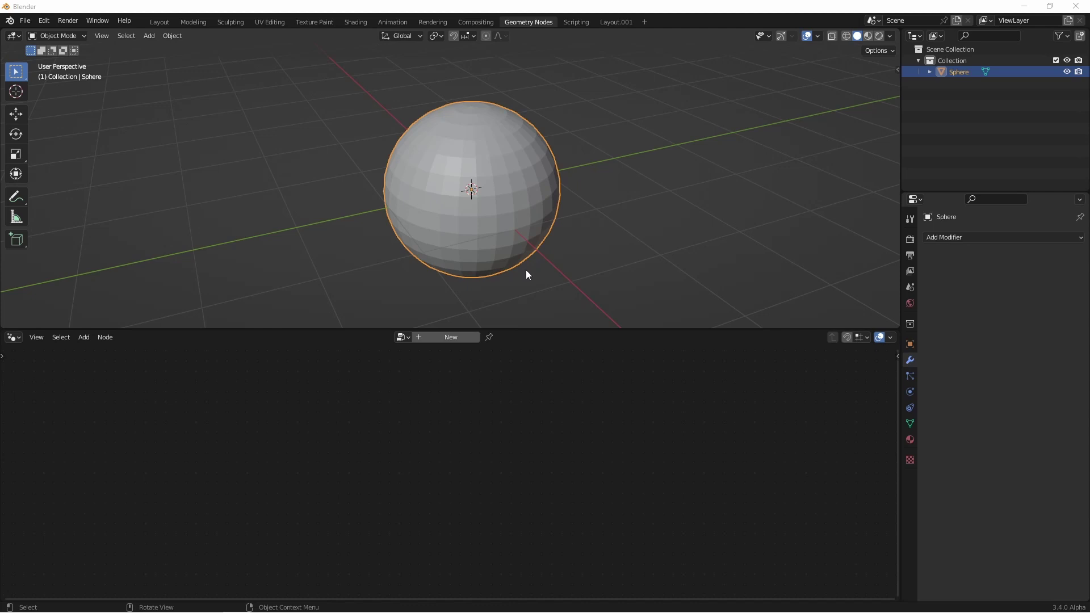
Step: Add an Empty Hair curves object on the sphere and view it from the front
key(alt+a)
key(shift+a)
mouse_move(510, 197)
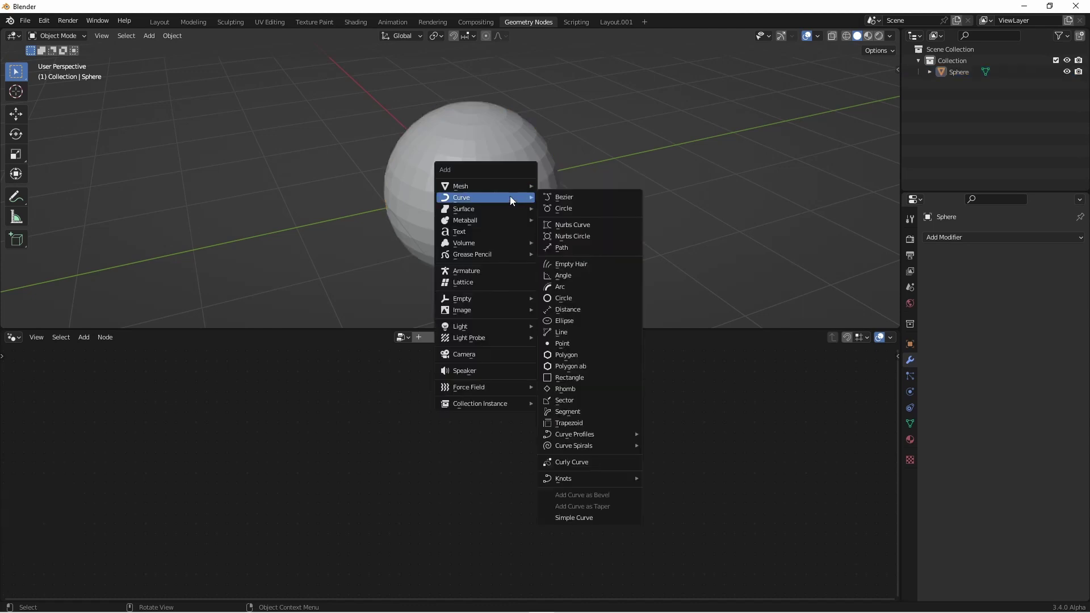
click(584, 264)
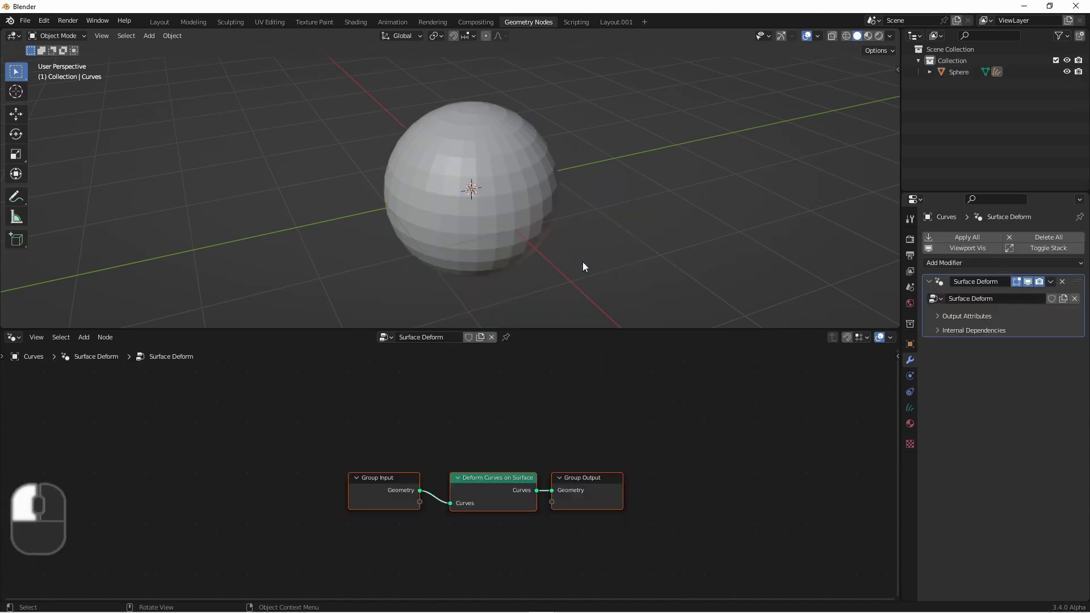
key(KP_1)
Step: Add a Geometry Nodes modifier with a new node tree to the hair curves object
click(936, 264)
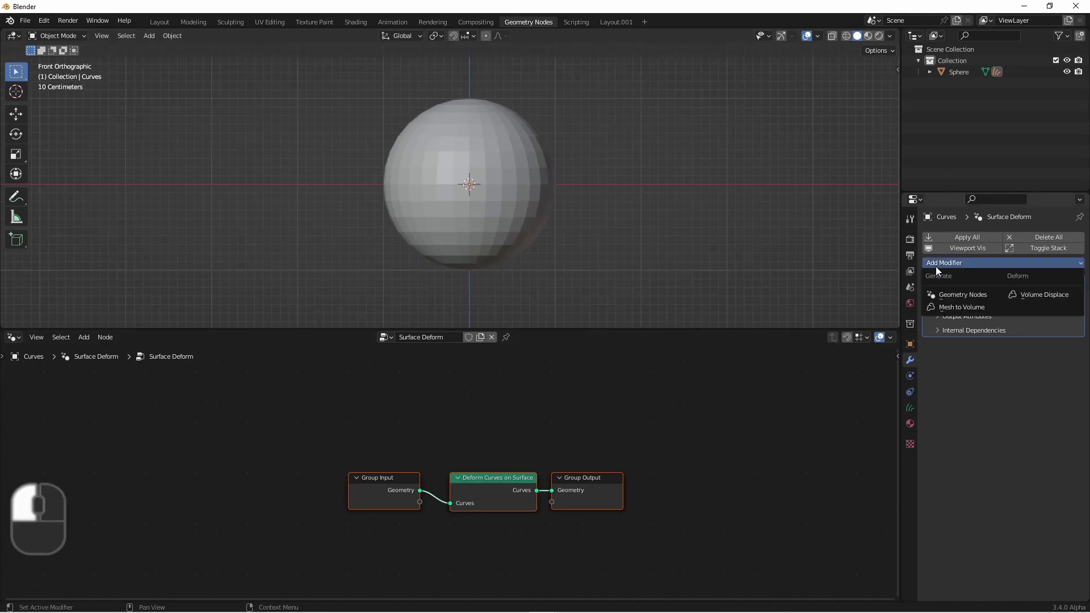
click(944, 292)
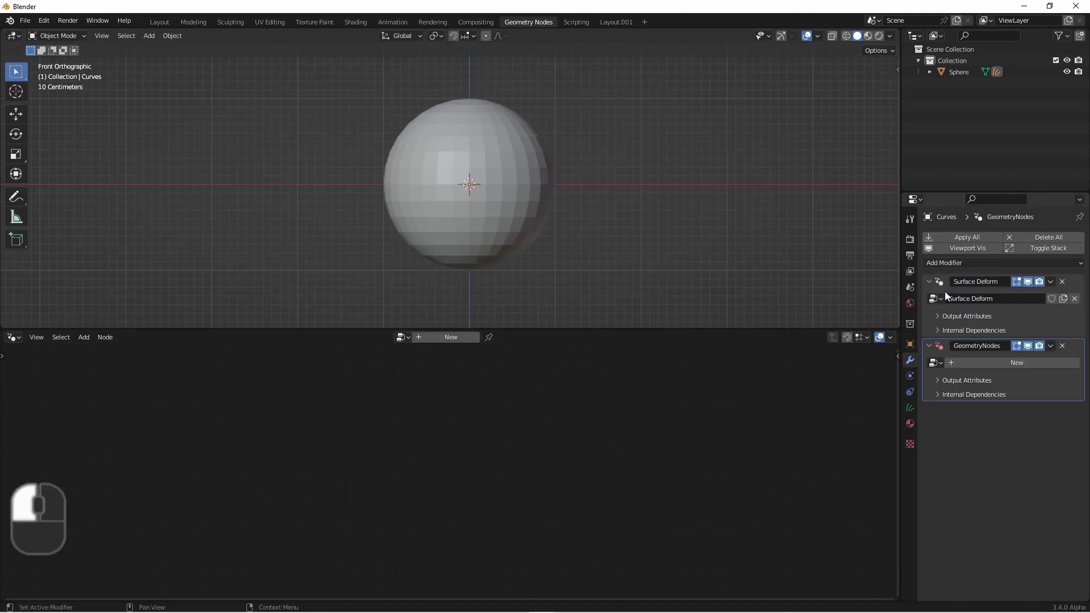
click(996, 364)
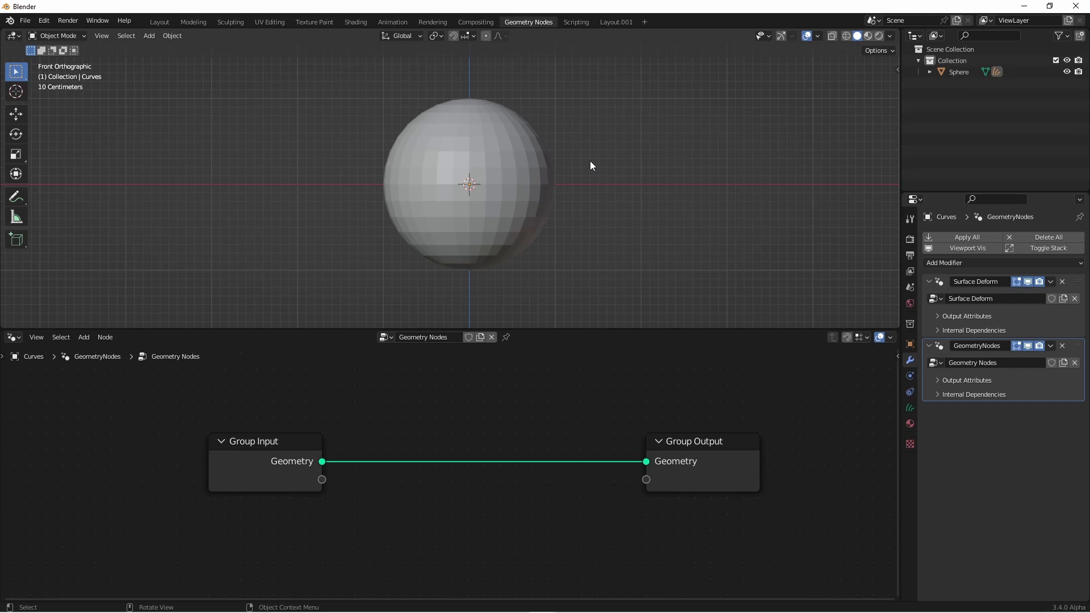
Step: Sculpt hair strands over the upper half of the sphere in Sculpt Mode
key(ctrl+Tab)
click(698, 163)
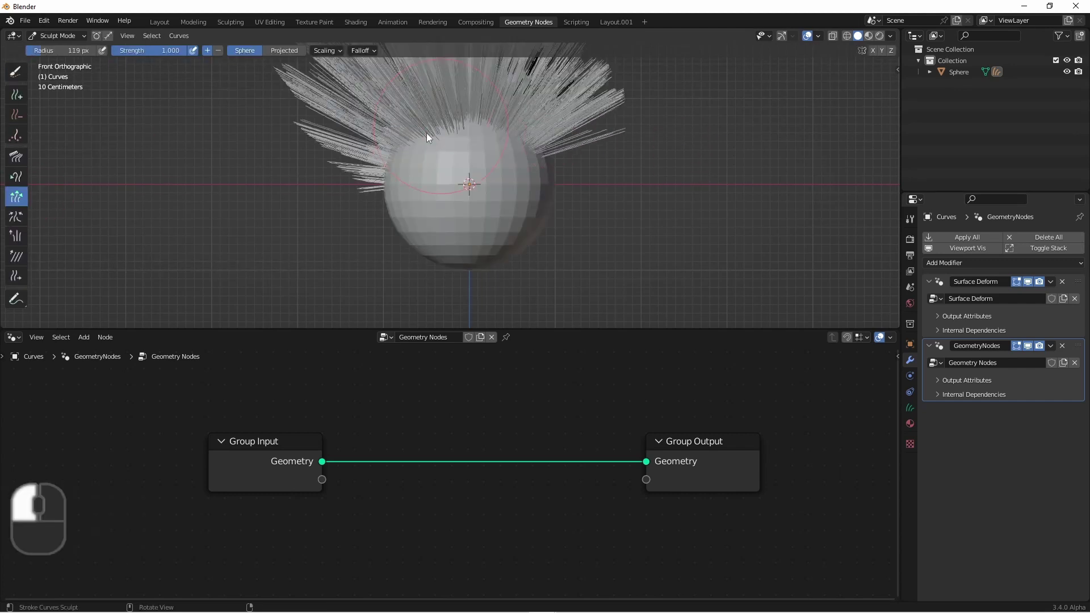
middle_drag(427, 133, 479, 215)
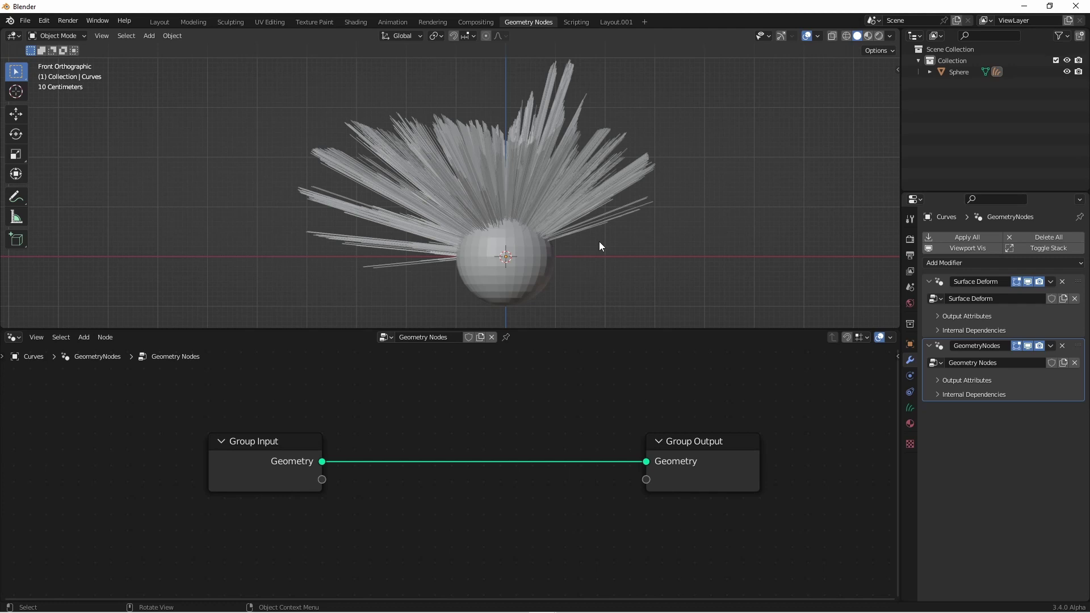
Step: Sketch a blue annotation beside the hair showing a curved surface line, a point on it and a short line projecting outward
mouse_move(546, 101)
mouse_down()
mouse_move(659, 215)
mouse_move(668, 292)
mouse_up()
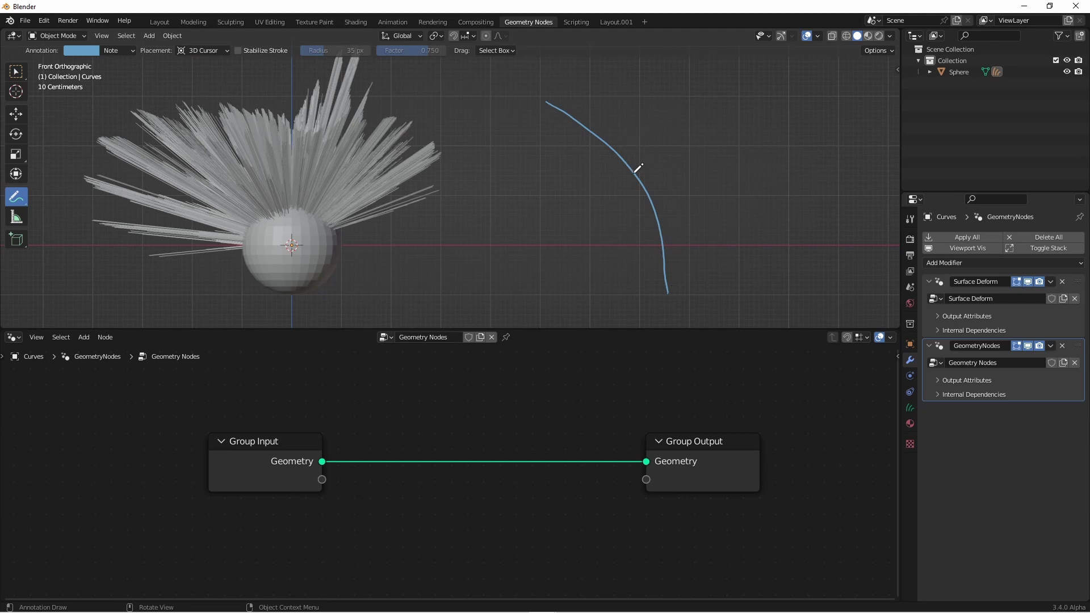
drag(636, 171, 672, 139)
key(ctrl+z)
drag(639, 178, 638, 180)
drag(649, 175, 684, 152)
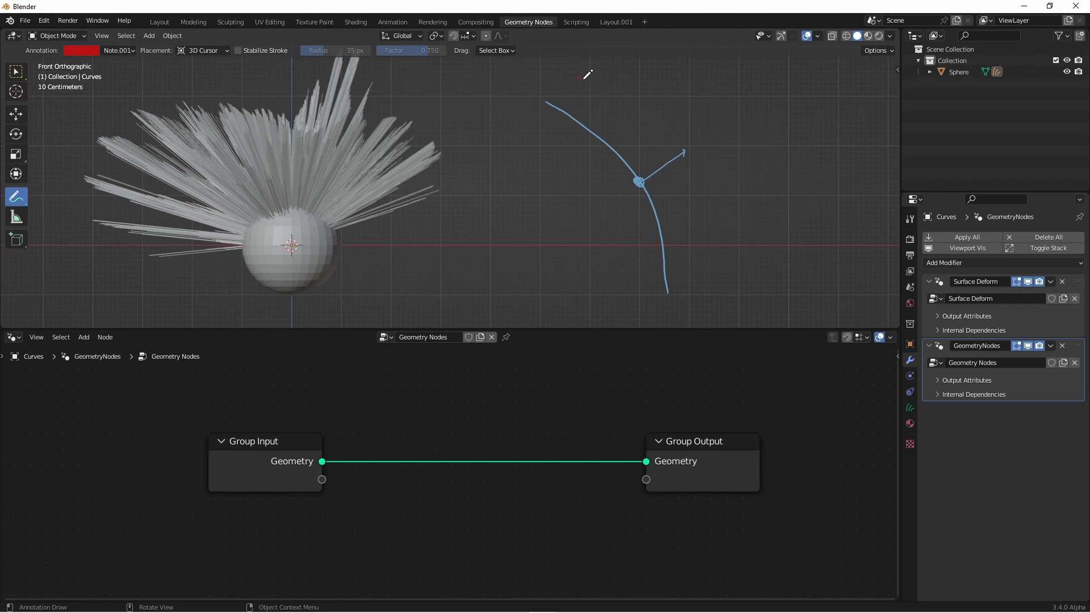
Step: Sketch a second curved surface line with a point and a connecting line as a red annotation beside the blue one
mouse_move(580, 75)
mouse_down()
mouse_move(613, 165)
mouse_move(621, 287)
mouse_up()
drag(611, 200, 619, 196)
mouse_move(605, 188)
mouse_down()
mouse_move(627, 147)
mouse_move(645, 169)
mouse_up()
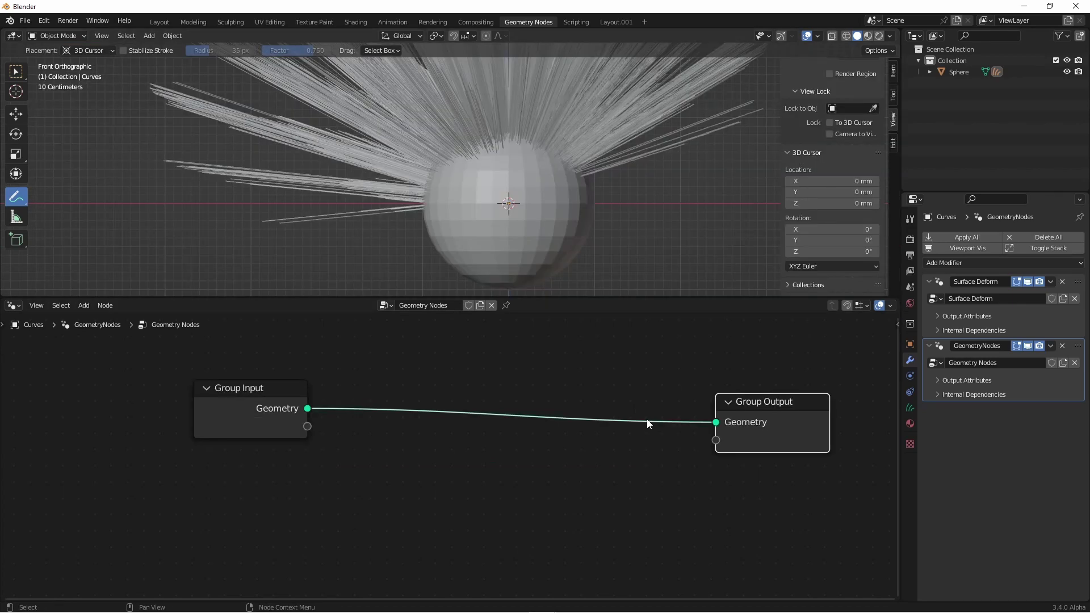
Step: Insert a Set Position node on the geometry link between Group Input and Group Output
key(shift+a)
mouse_move(624, 427)
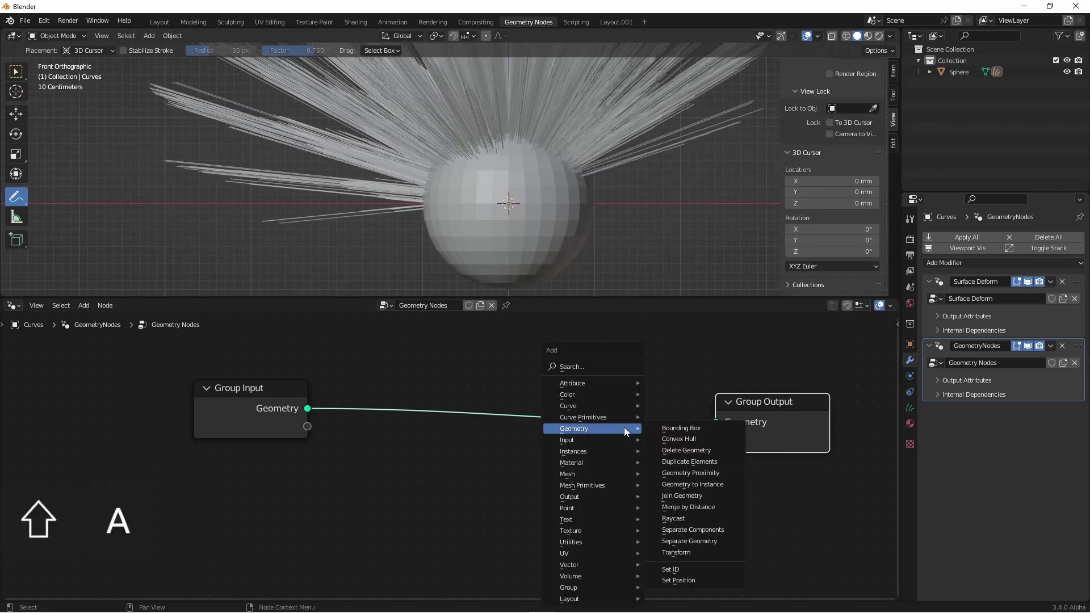
click(705, 579)
click(652, 409)
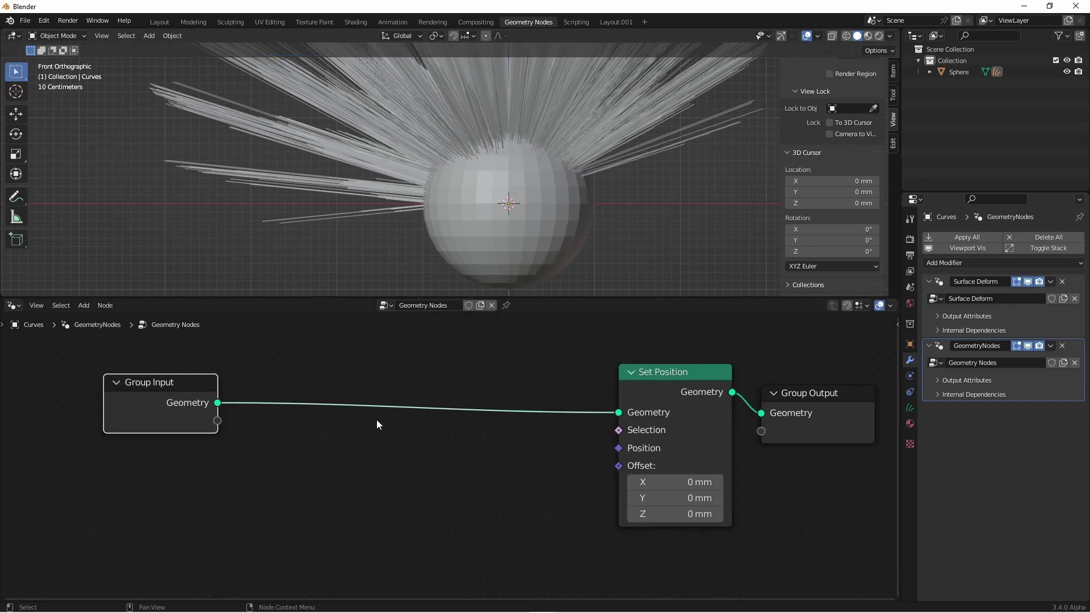
Step: Add an Object Info node set to Relative, with its Object exposed through the Group Input
key(shift+a)
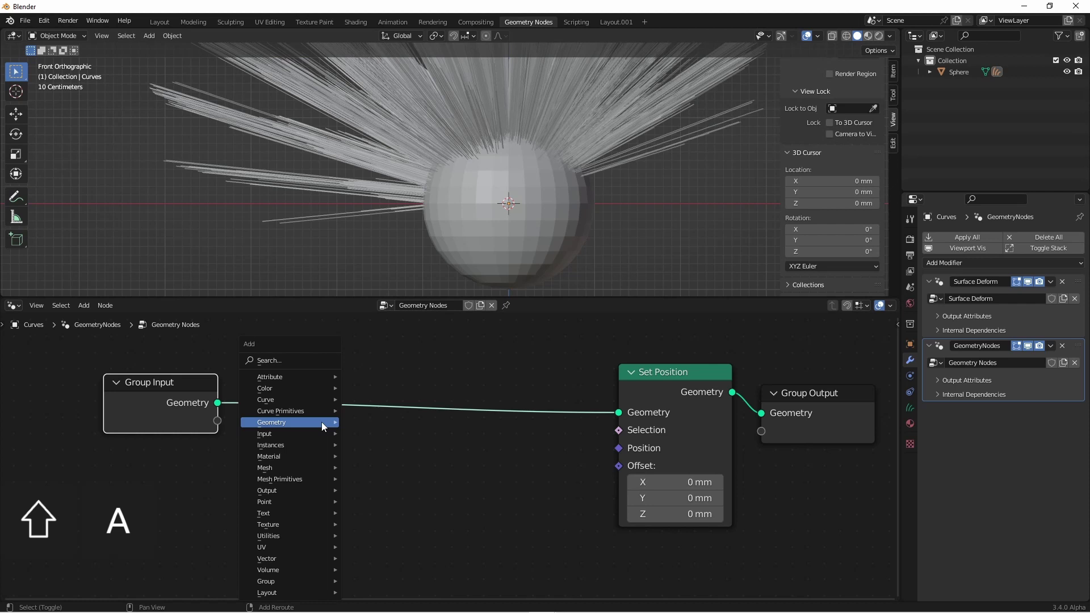
mouse_move(309, 432)
click(375, 314)
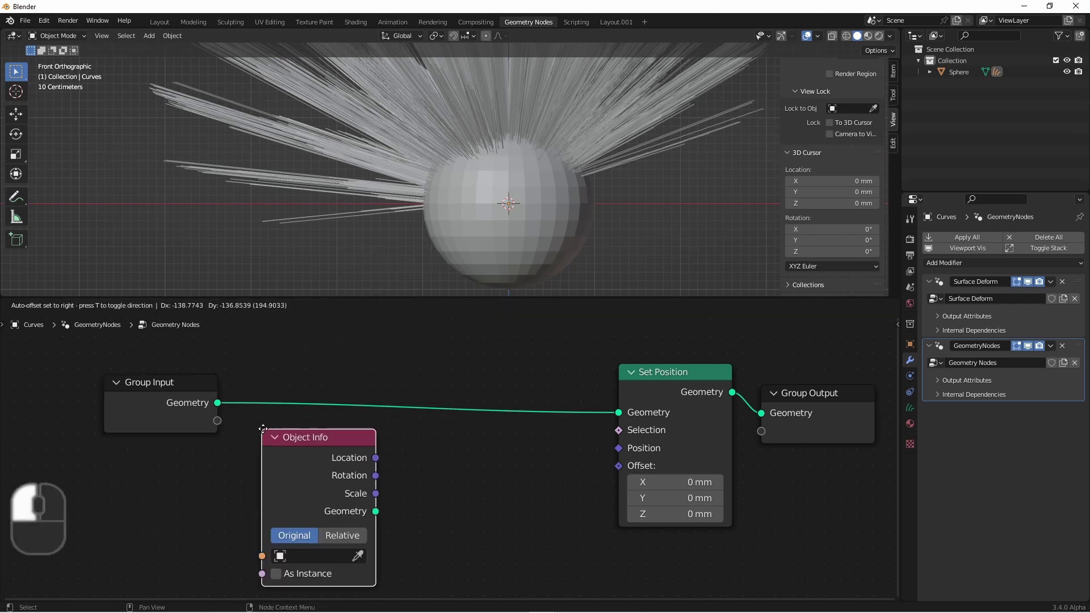
click(240, 429)
drag(216, 422, 266, 548)
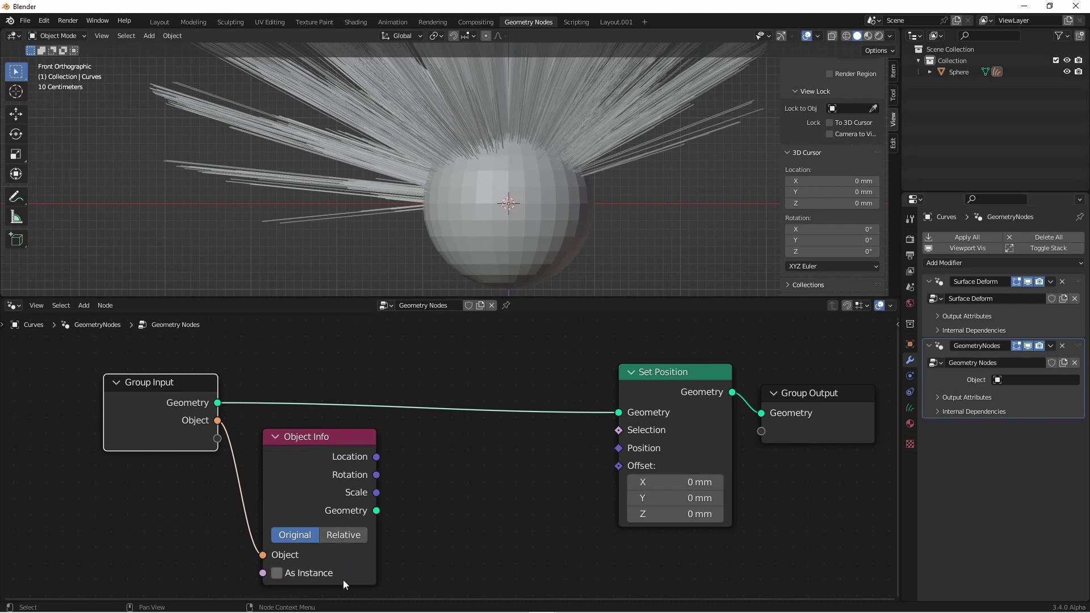
click(355, 540)
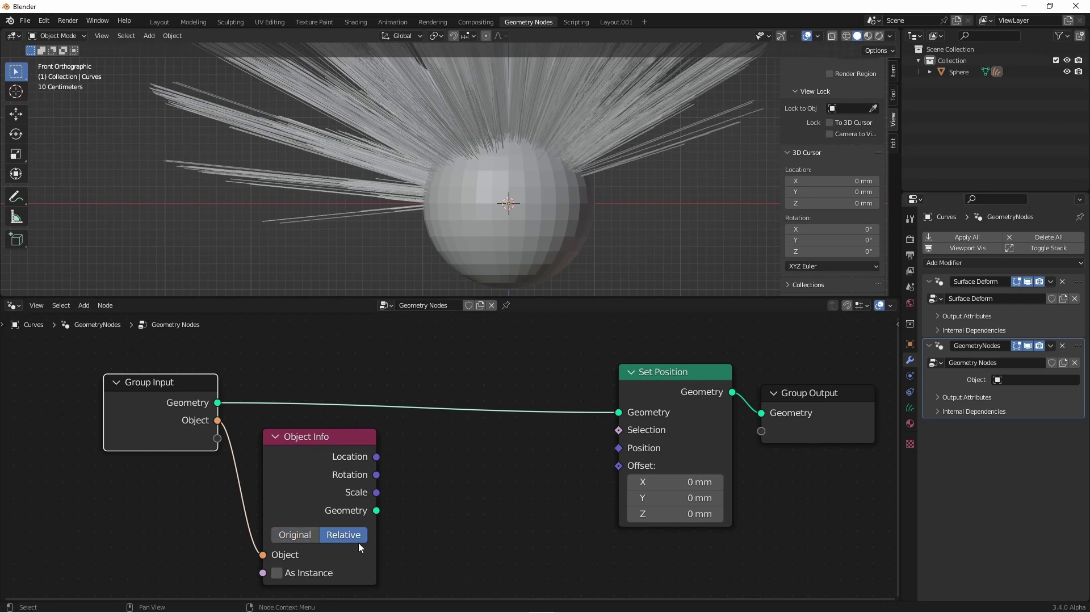
Step: Add a Transfer Attribute node with Object Info's Geometry as Source, and shift Set Position and Group Output away to make room
scroll(398, 488, down, 2)
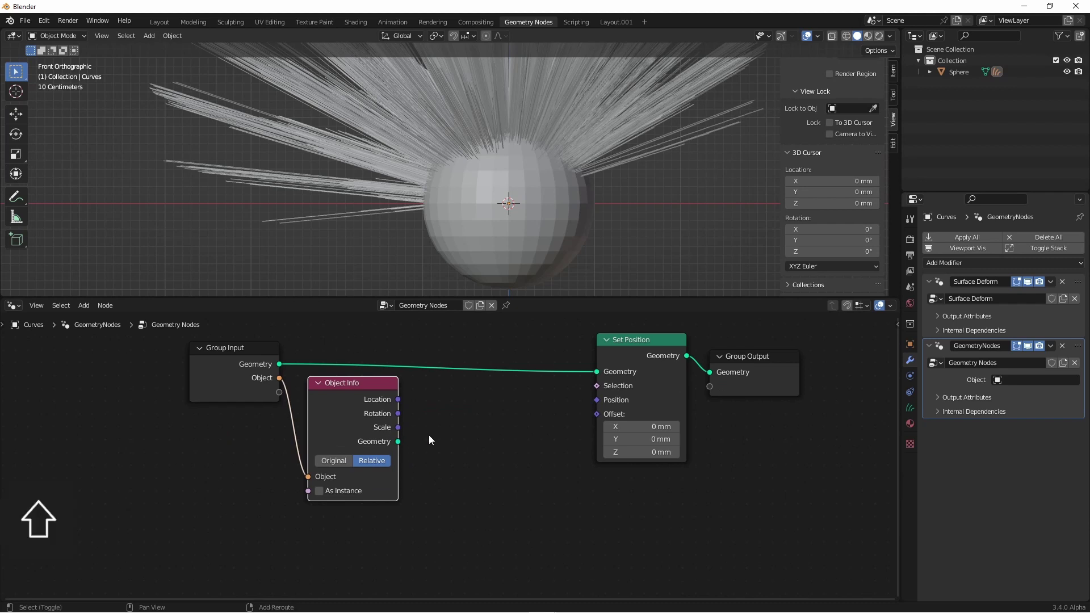
key(shift+a)
click(437, 410)
drag(398, 441, 436, 480)
drag(752, 498, 641, 394)
key(g)
click(719, 395)
drag(526, 451, 551, 451)
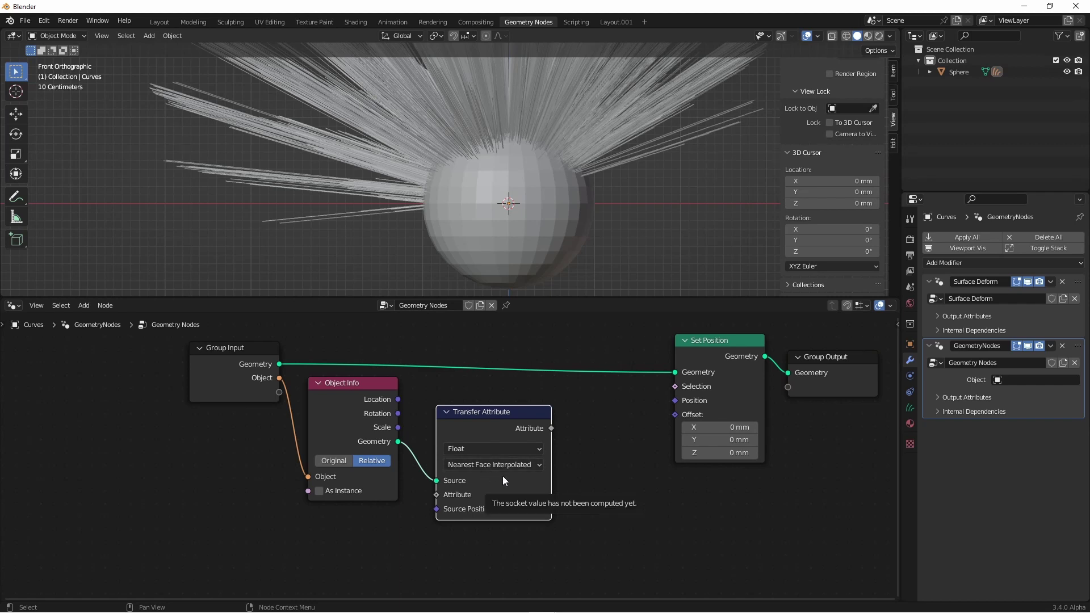
Step: Add a Position node, set Transfer Attribute's data type to Vector and feed Position into its Attribute input
key(shift+a)
mouse_move(401, 435)
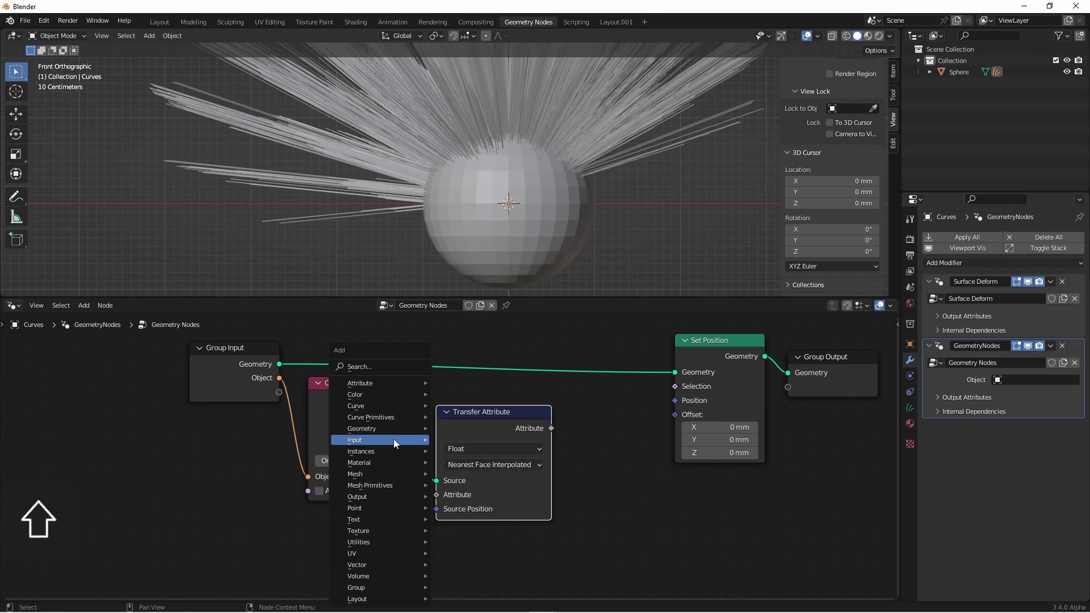
click(464, 440)
click(311, 516)
drag(400, 538, 425, 500)
right_click(427, 503)
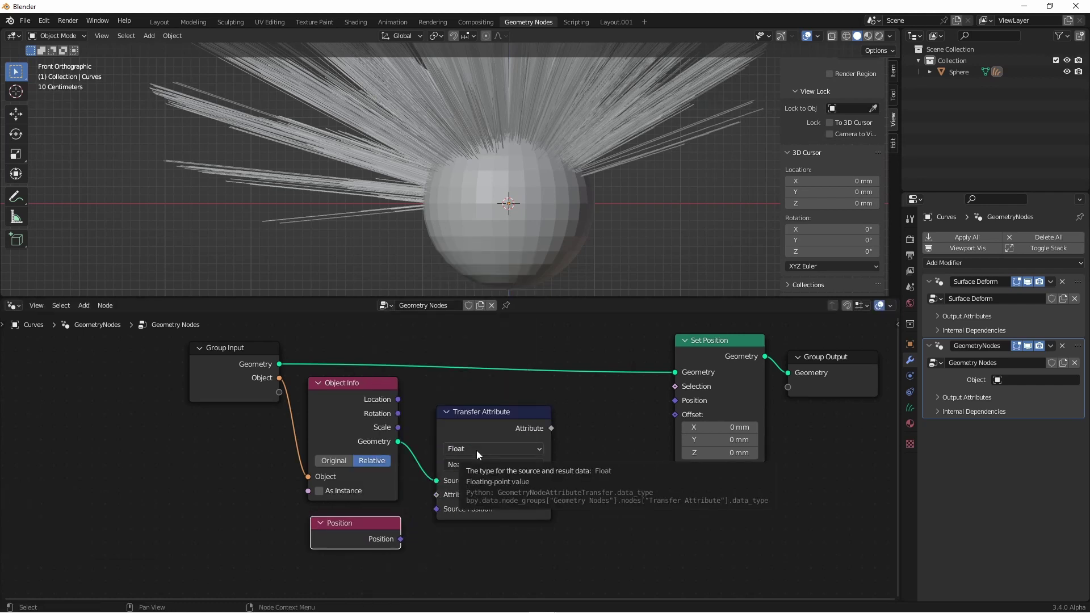
click(476, 450)
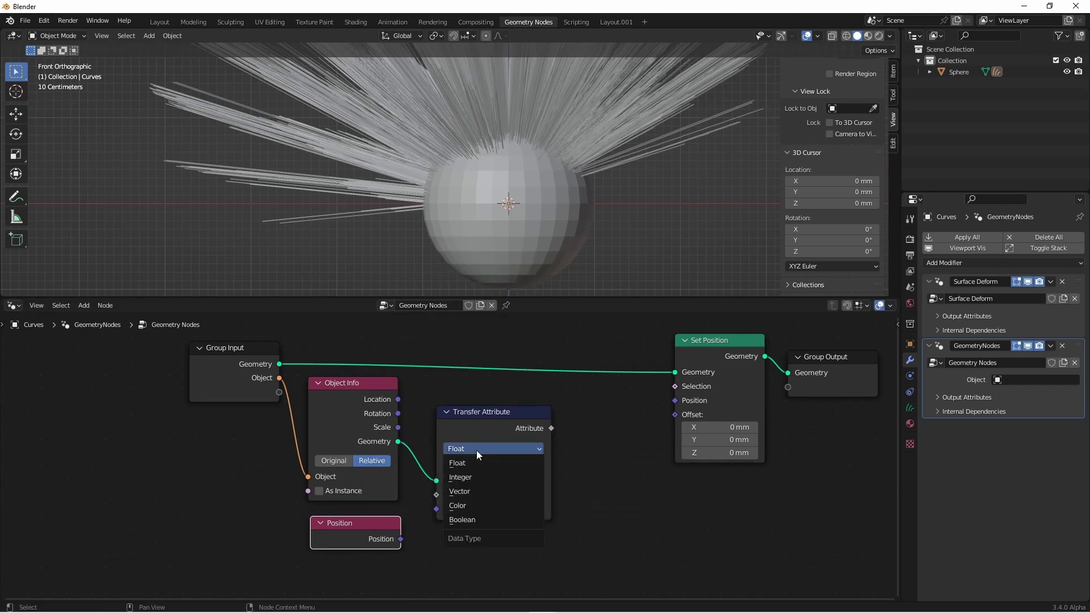
click(475, 491)
drag(401, 538, 435, 488)
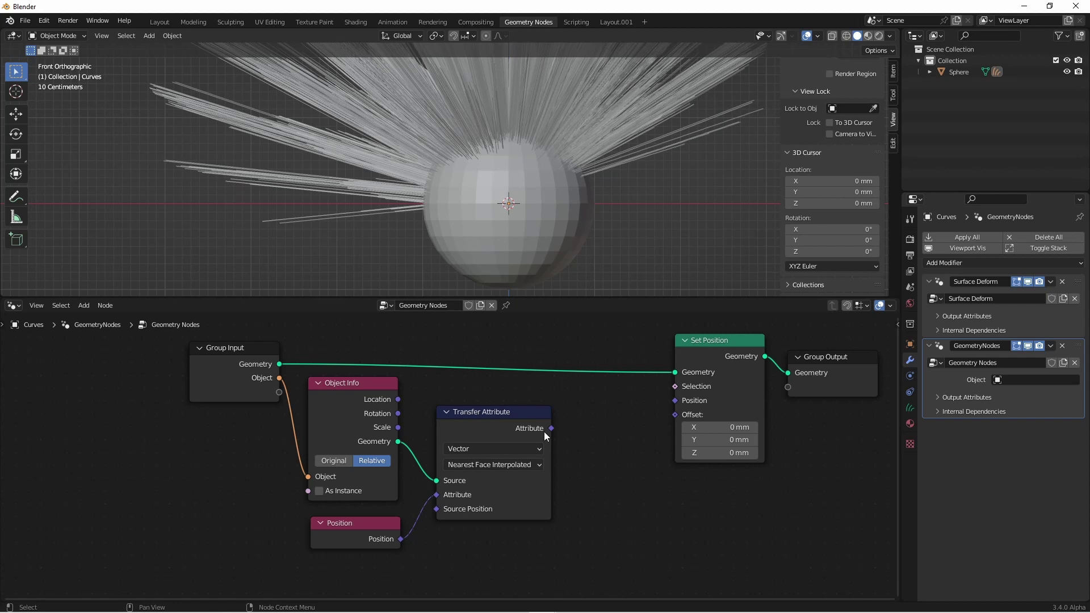
Step: Connect the transferred attribute to Set Position's Position input and choose Sphere as the modifier's Object
mouse_move(543, 431)
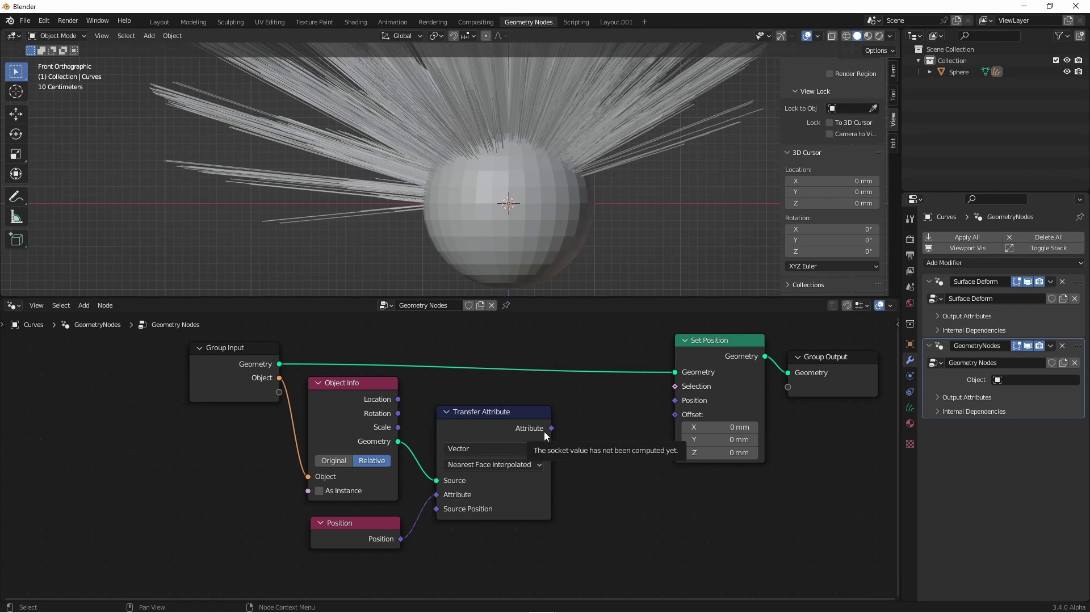
drag(521, 557, 217, 369)
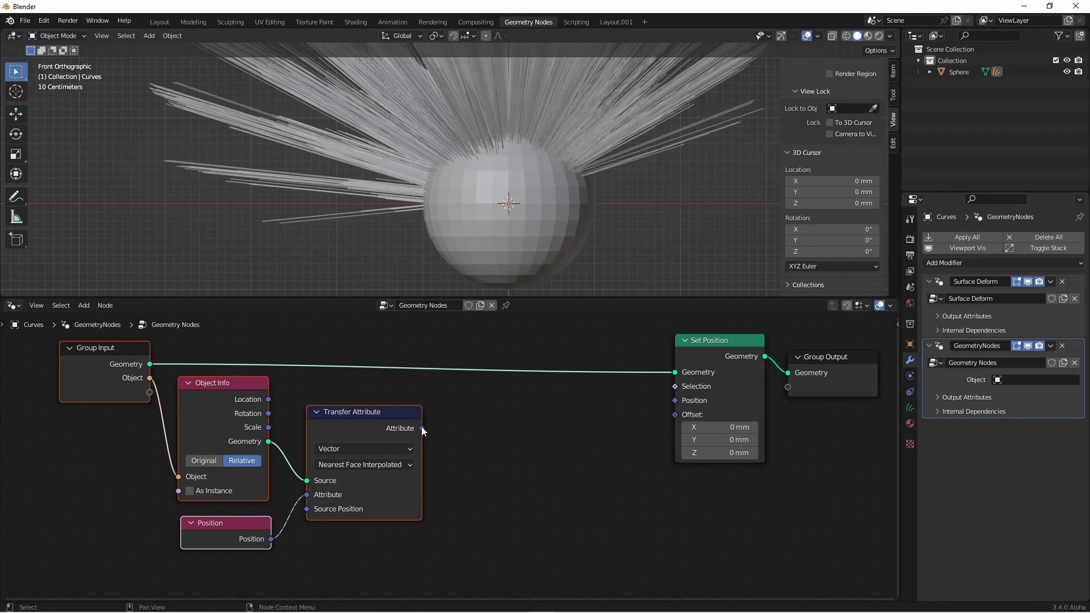
drag(421, 428, 672, 400)
click(1009, 382)
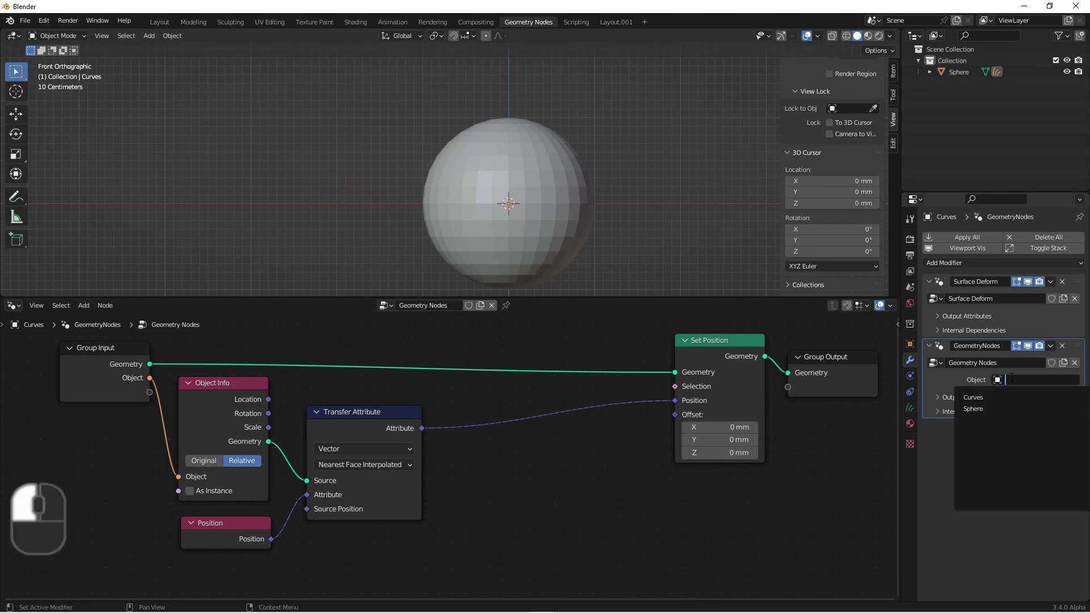
click(990, 409)
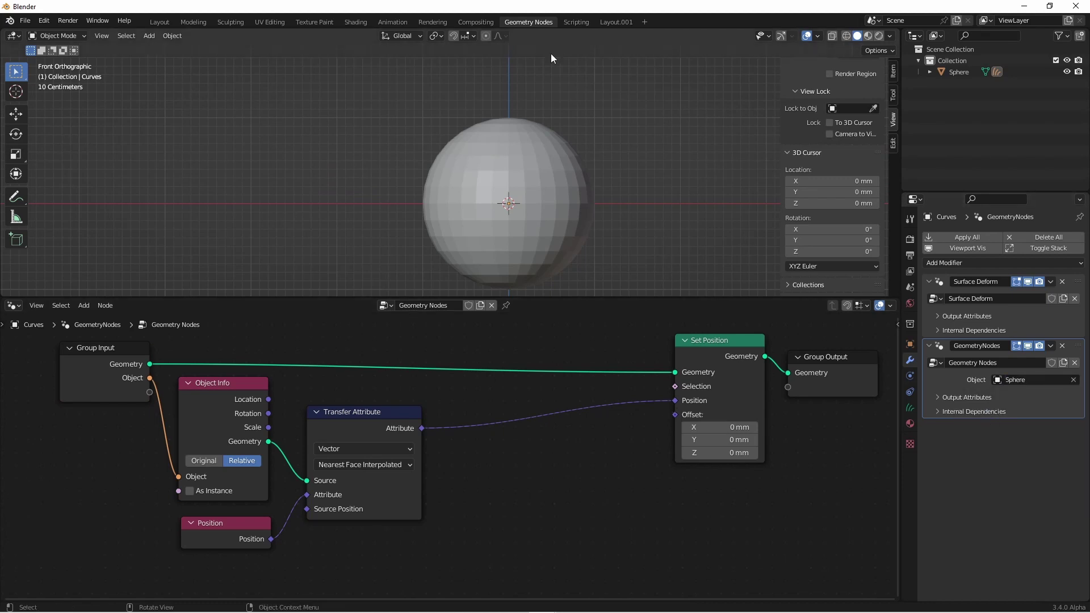
Step: Add a Normal node below the Position node
click(556, 180)
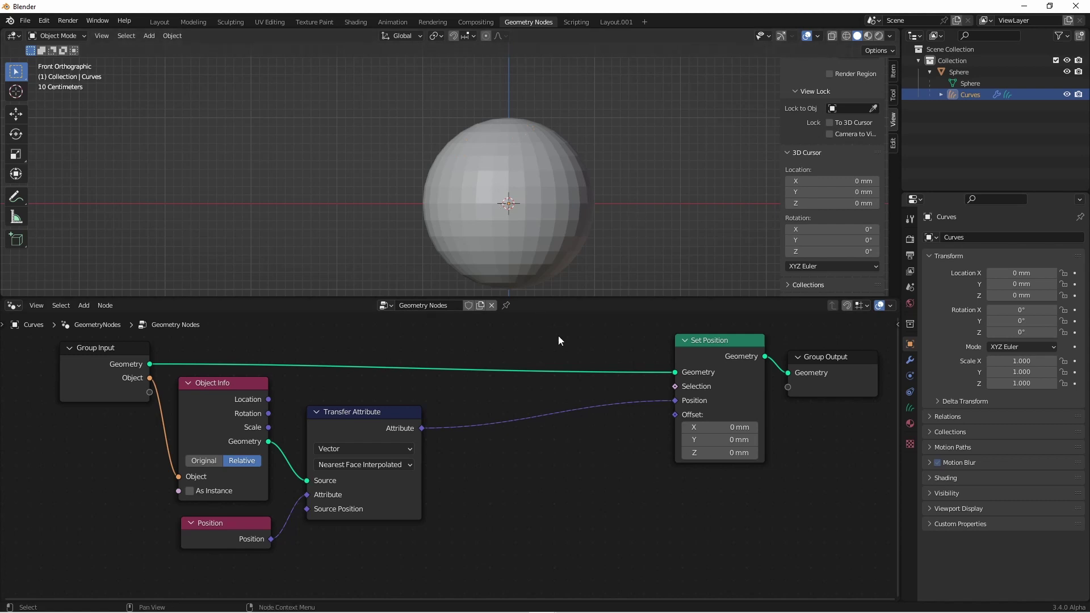
key(a)
key(Home)
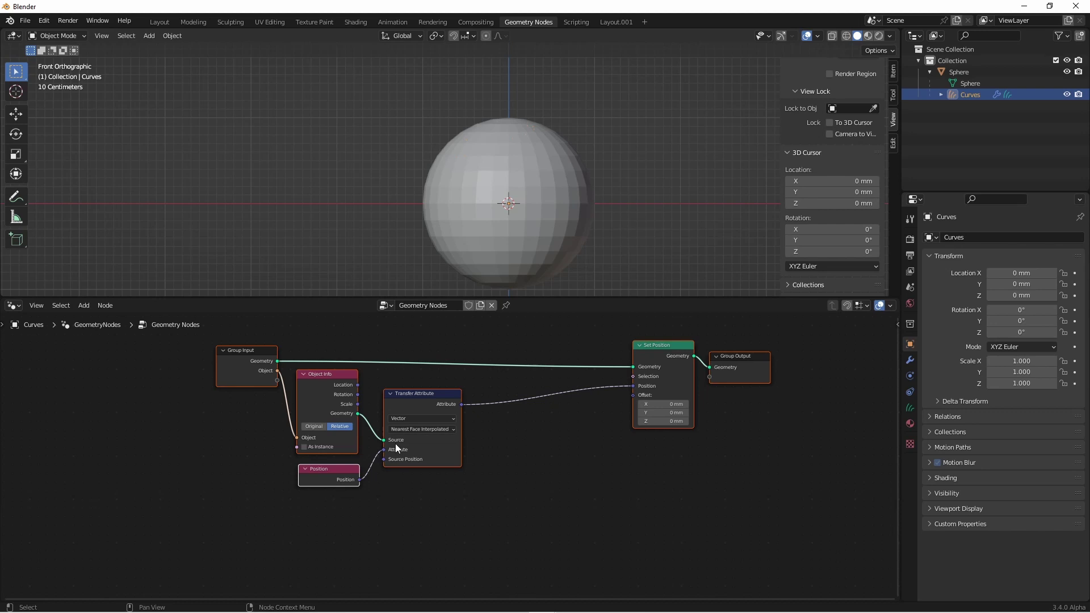
scroll(361, 502, up, 2)
key(shift+a)
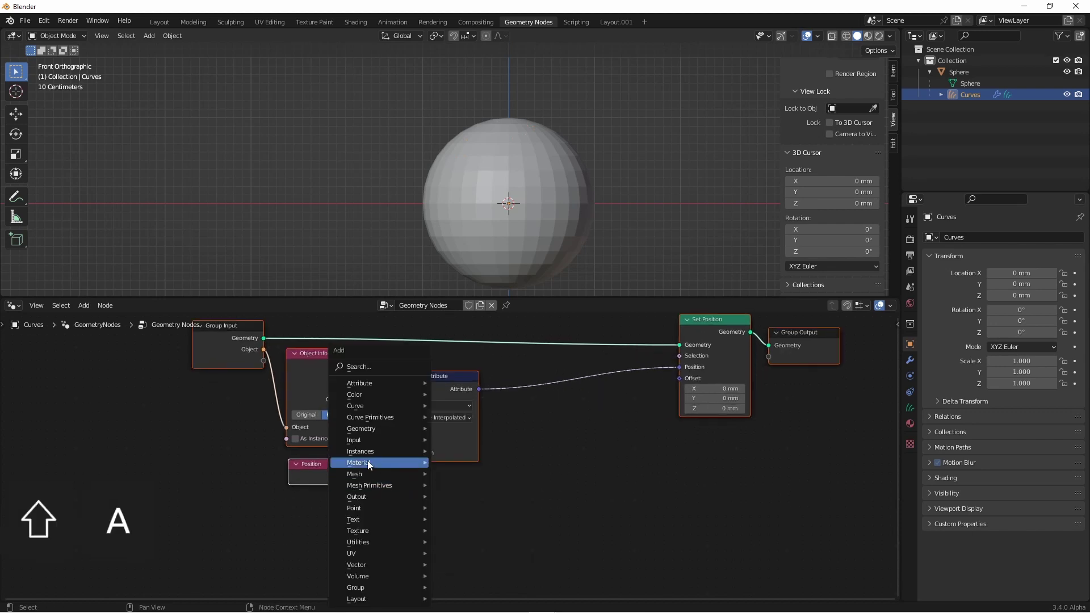
mouse_move(359, 440)
click(461, 404)
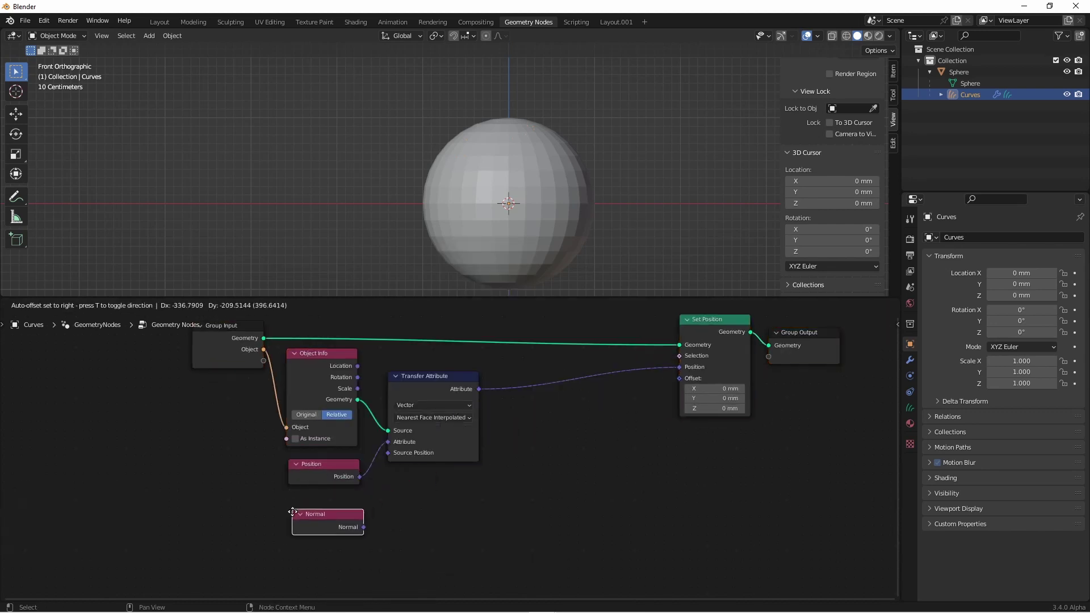
click(288, 521)
Step: Duplicate the Transfer Attribute node below the original, with Object Info's Geometry as Source and Normal as Attribute
ctrl+click(437, 388)
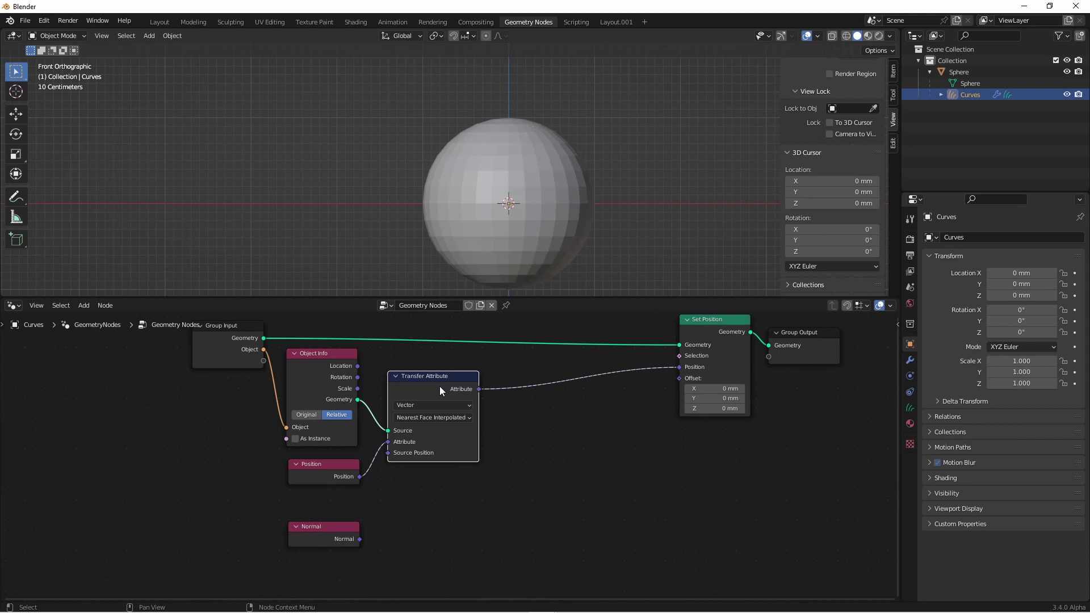
key(shift+d)
click(426, 503)
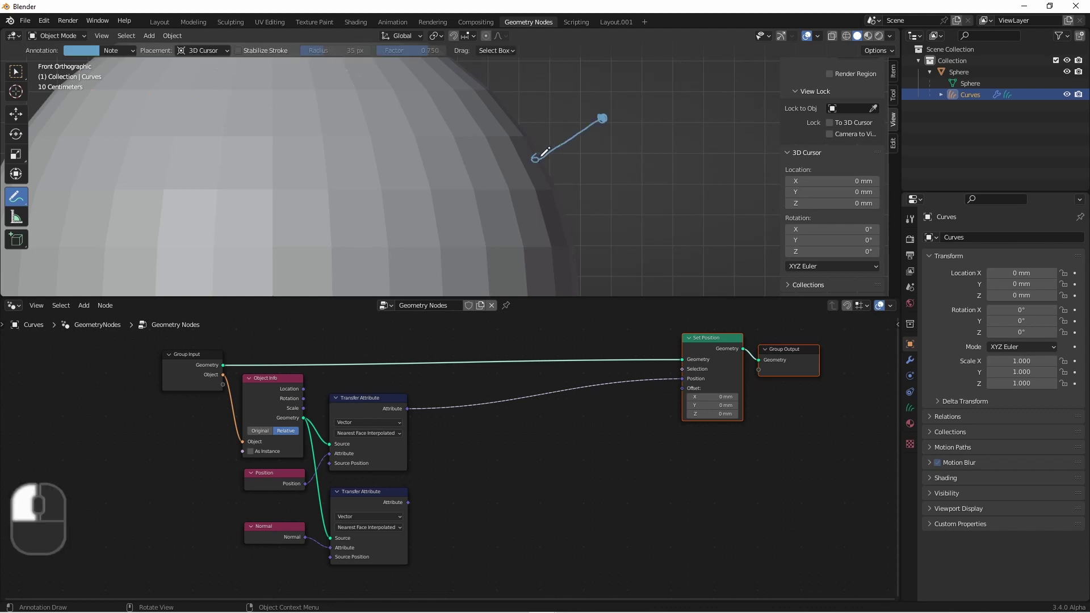
Step: Annotate the sphere's edge with a surface point labelled A joined to an outer point labelled B with a vector arrow
drag(538, 156, 520, 144)
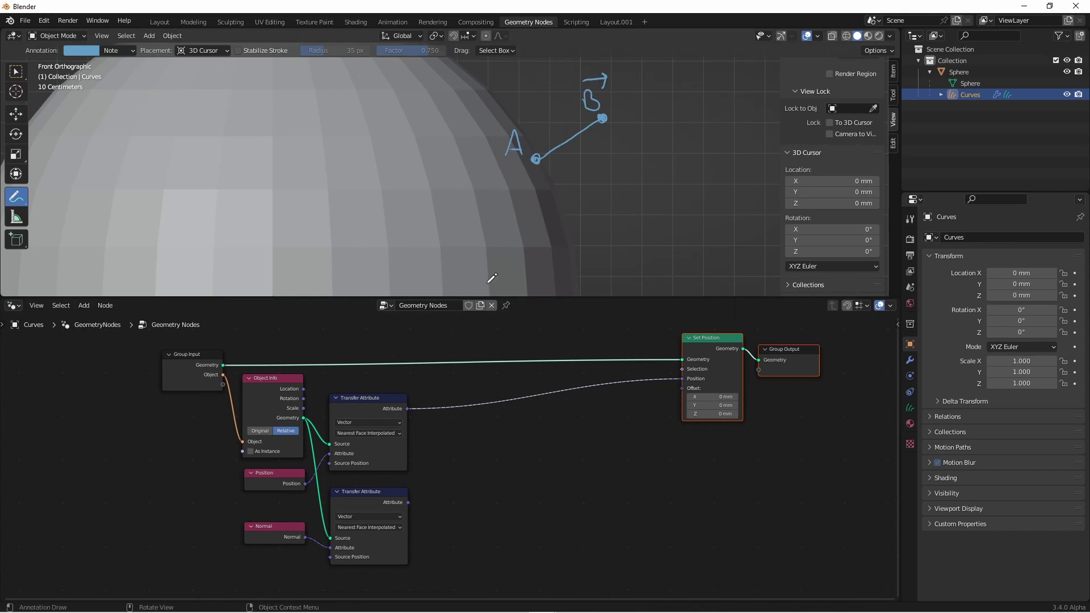
key(shift)
Step: Add a Vector Math node set to Add that sums both Transfer Attribute outputs, placed beside the lower Transfer Attribute node
key(shift+a)
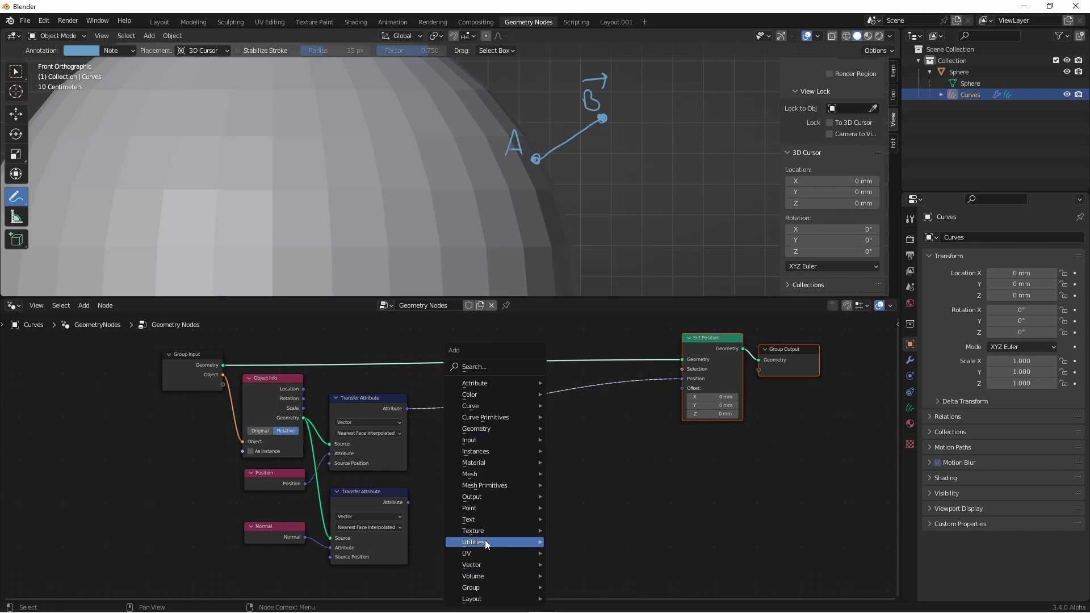
mouse_move(484, 565)
click(582, 587)
click(475, 438)
drag(407, 409, 474, 476)
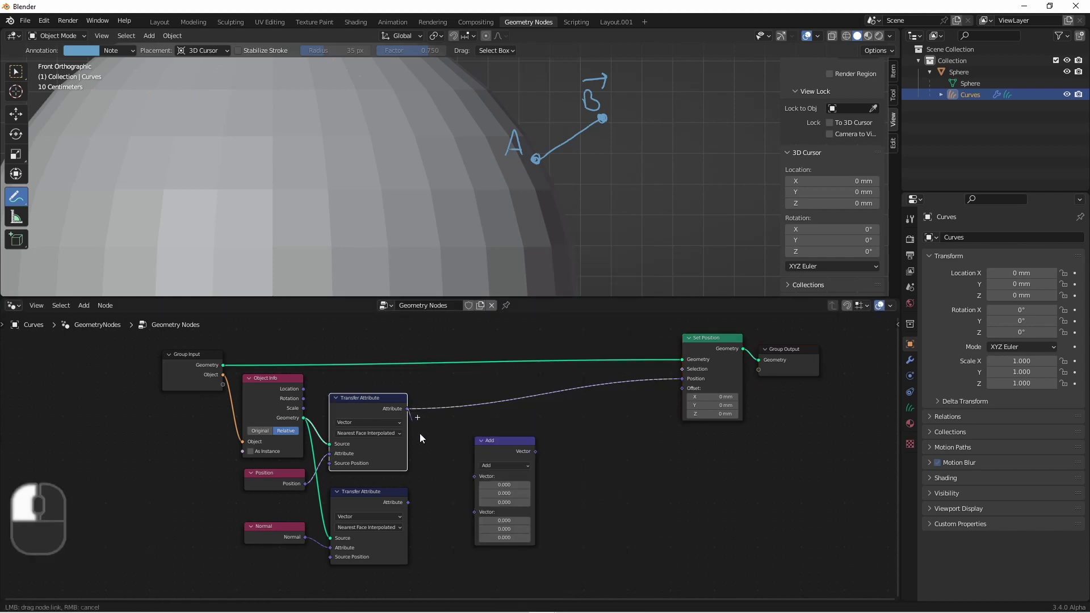
drag(408, 502, 474, 487)
drag(498, 440, 558, 505)
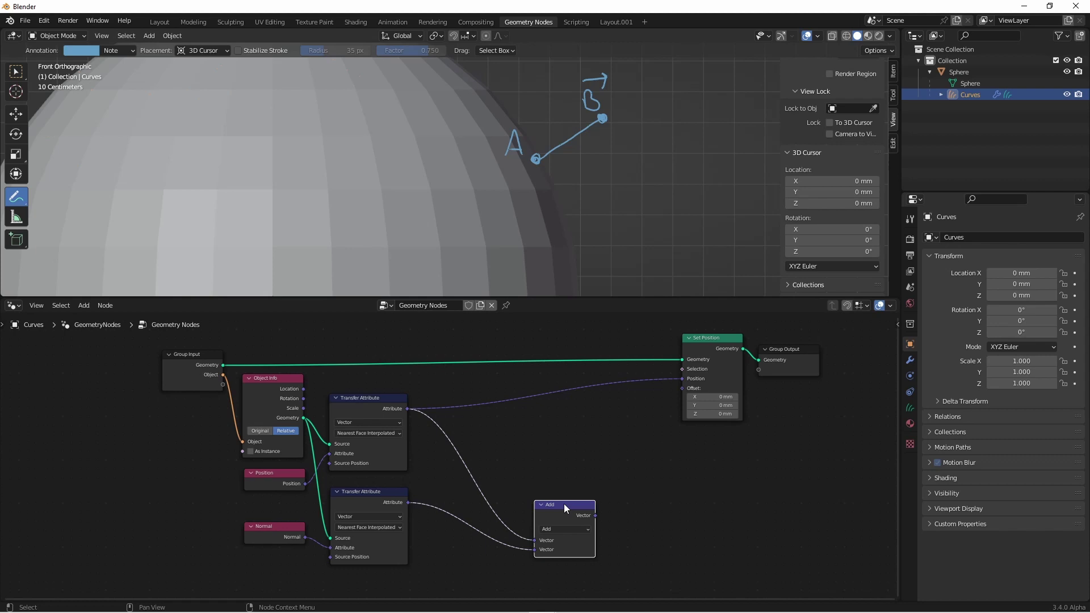
Step: Annotate a wavy hair curve passing inside the sphere's edge and mark a point on it
drag(539, 292, 458, 70)
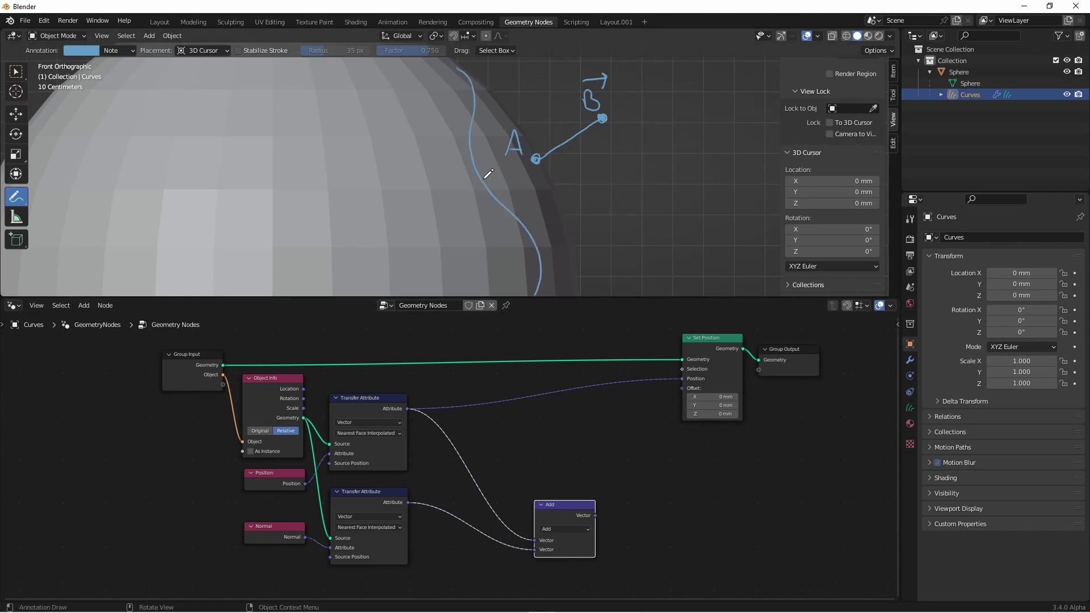
click(518, 219)
scroll(534, 214, down, 6)
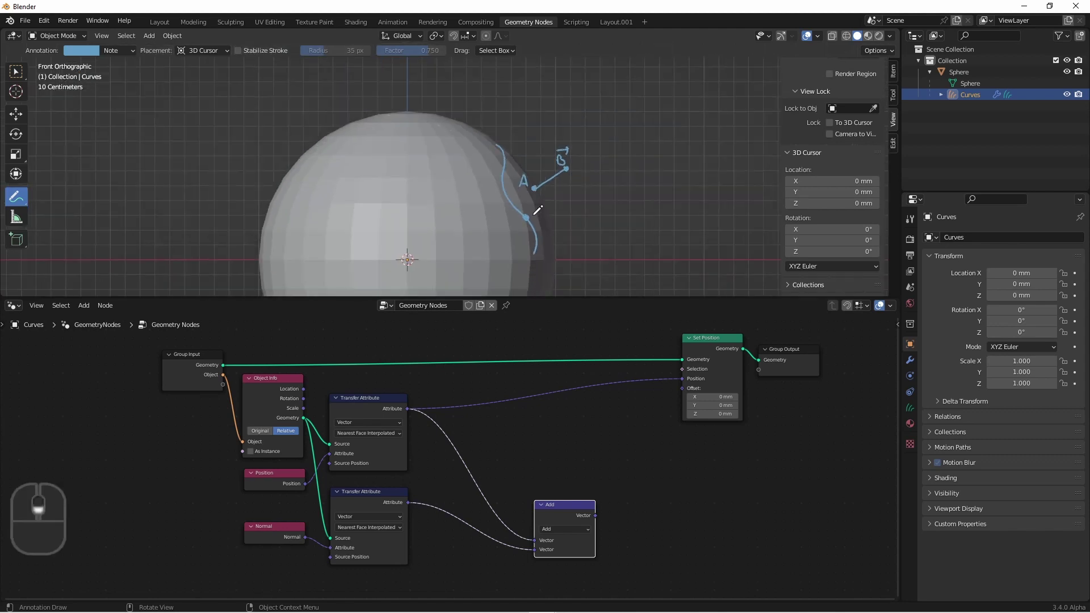
drag(435, 248, 521, 217)
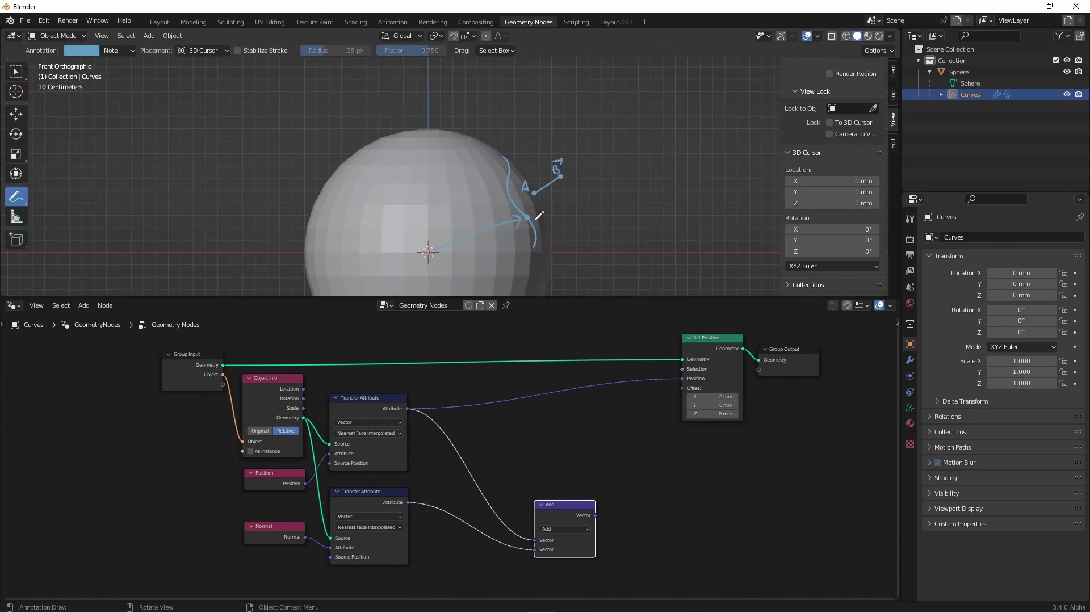
scroll(534, 193, up, 3)
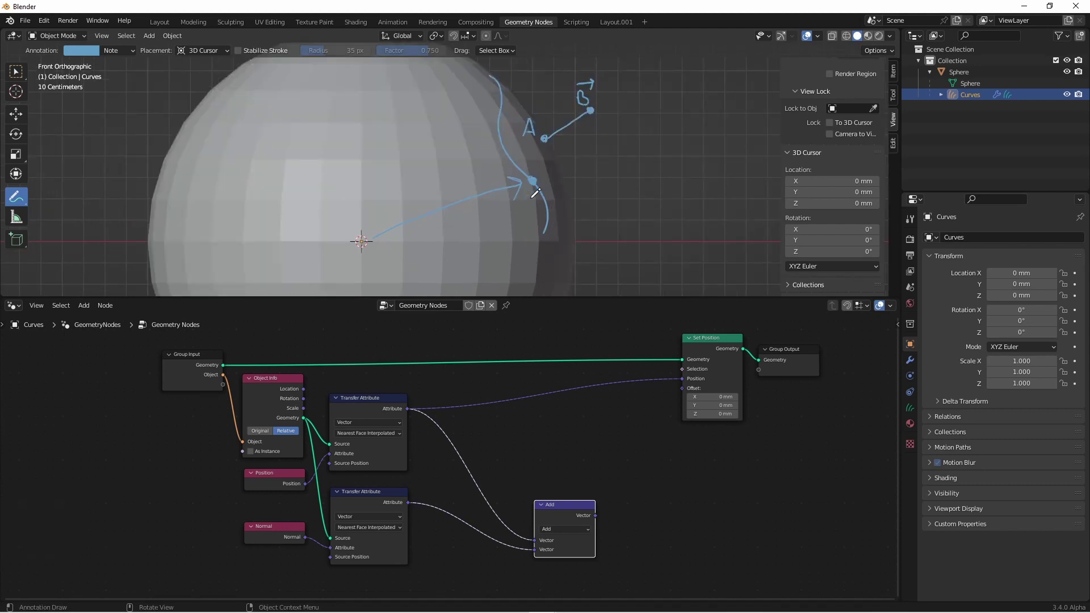
key(ctrl+z)
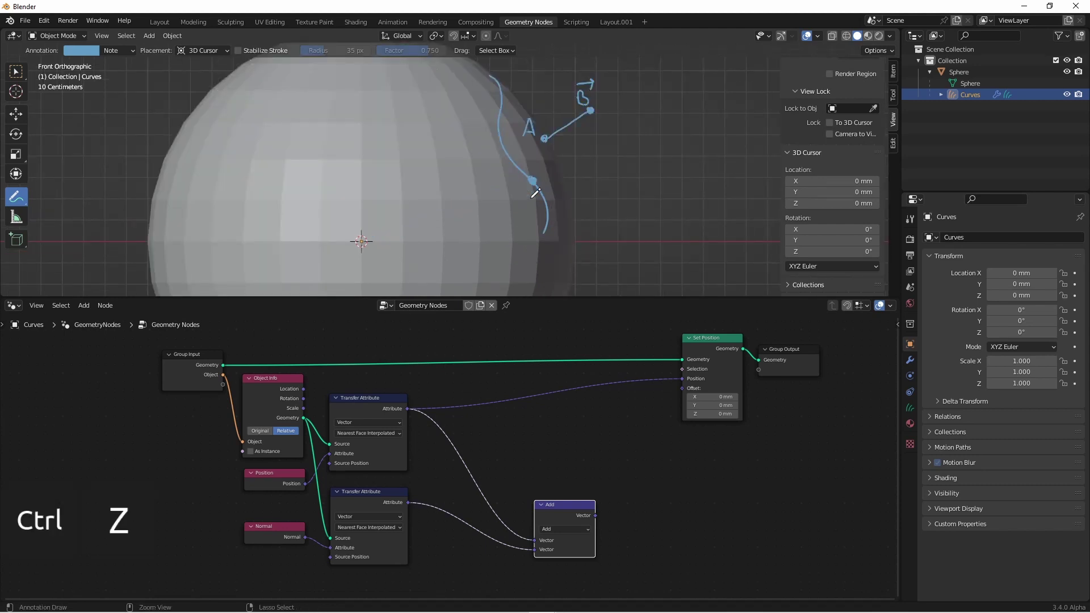
Step: Annotate an arrow from A to the marked point on the hair curve and label that point P
scroll(548, 131, up, 5)
drag(540, 149, 514, 243)
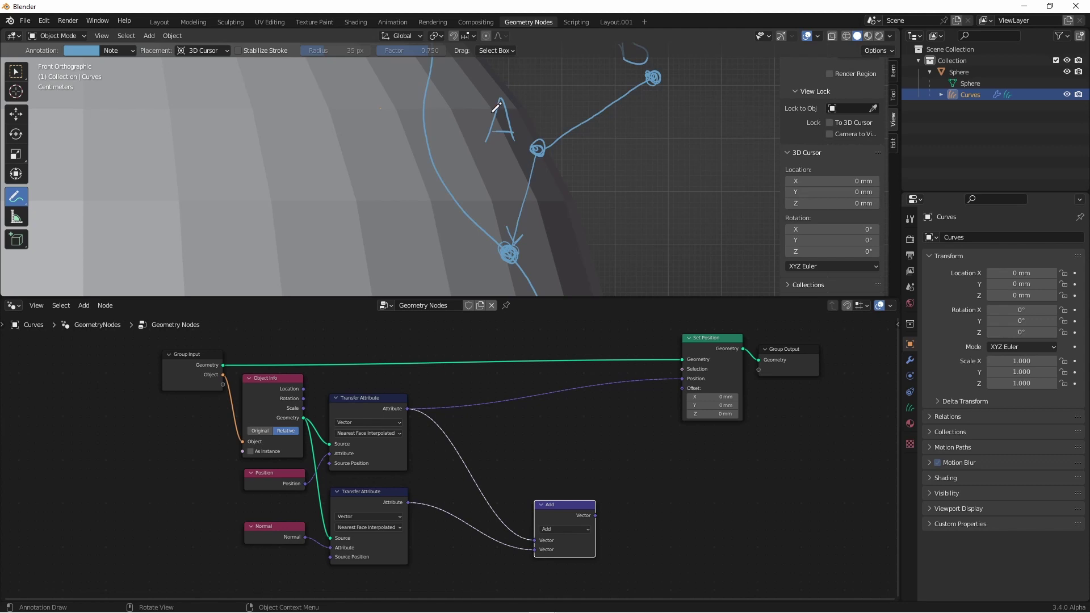
drag(455, 277, 456, 252)
Step: Duplicate the Position node and use a Vector Math node set to Subtract to take the upper Transfer Attribute output away from it
scroll(522, 233, down, 1)
scroll(524, 236, down, 1)
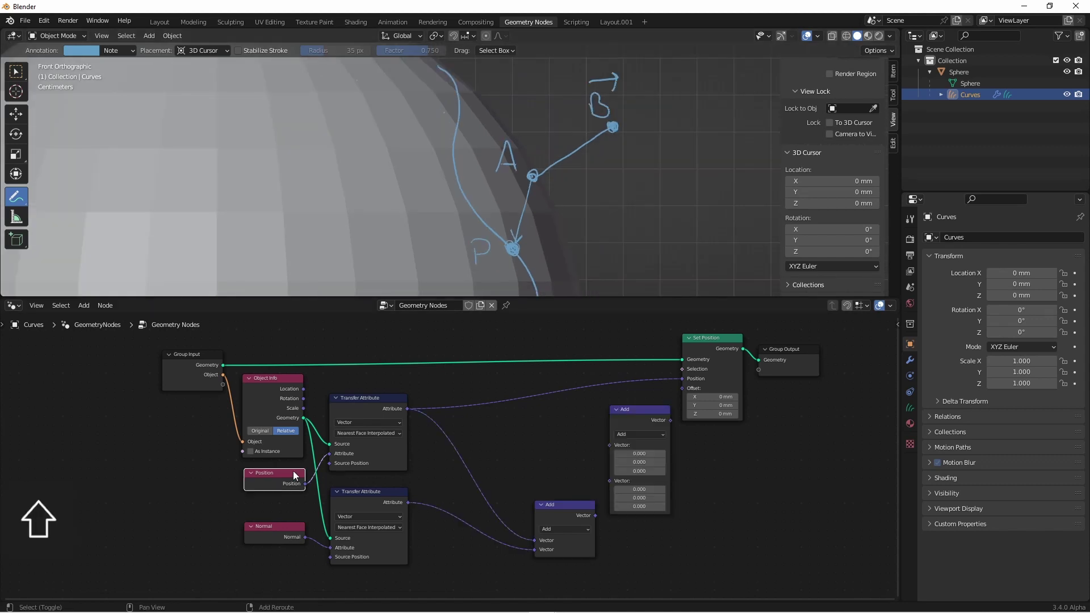
key(shift+d)
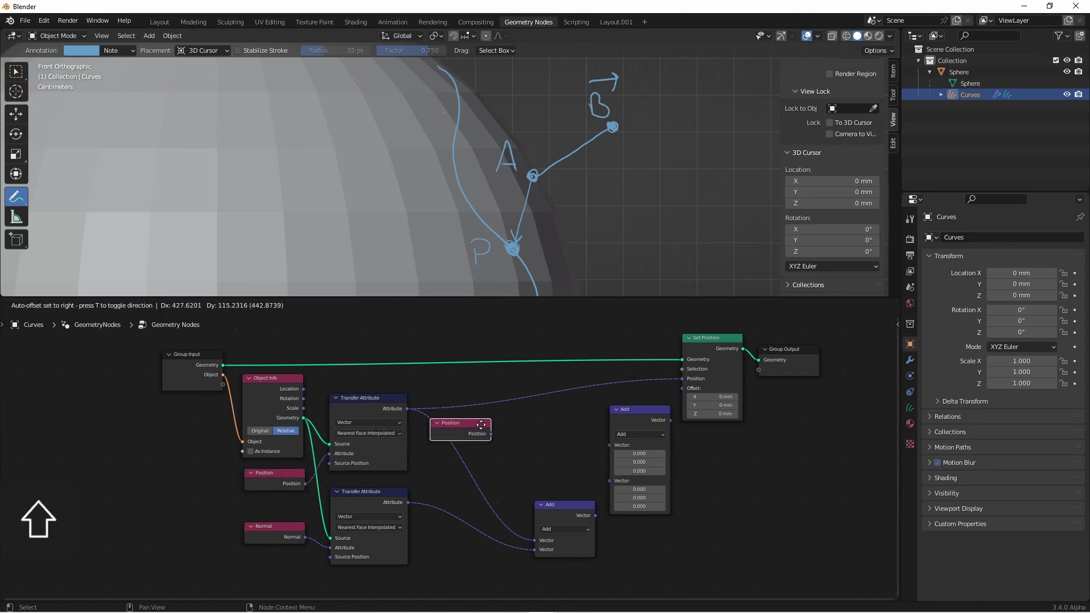
click(508, 425)
drag(527, 431, 609, 445)
click(625, 432)
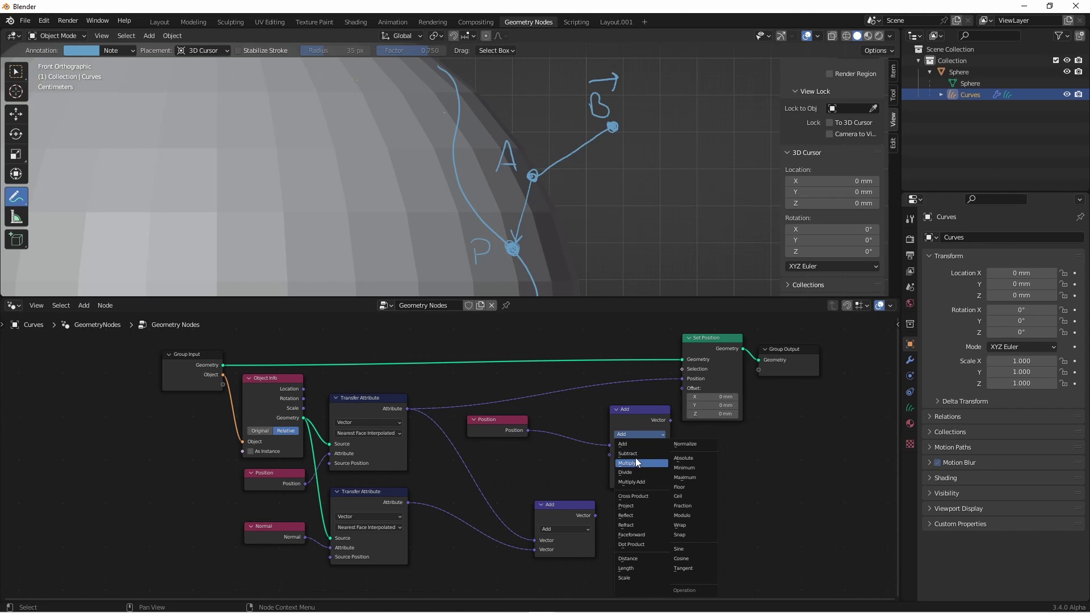
click(635, 457)
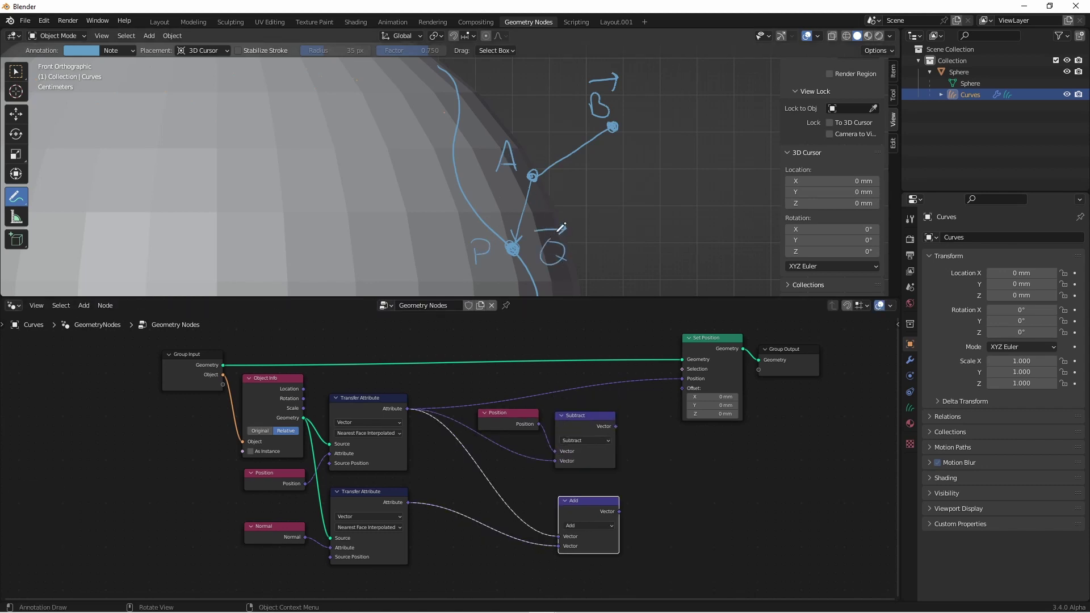
Step: Label the A-to-P arrow as vector Q and add a Dot Product node combining the Subtract and Add outputs
drag(560, 226, 560, 233)
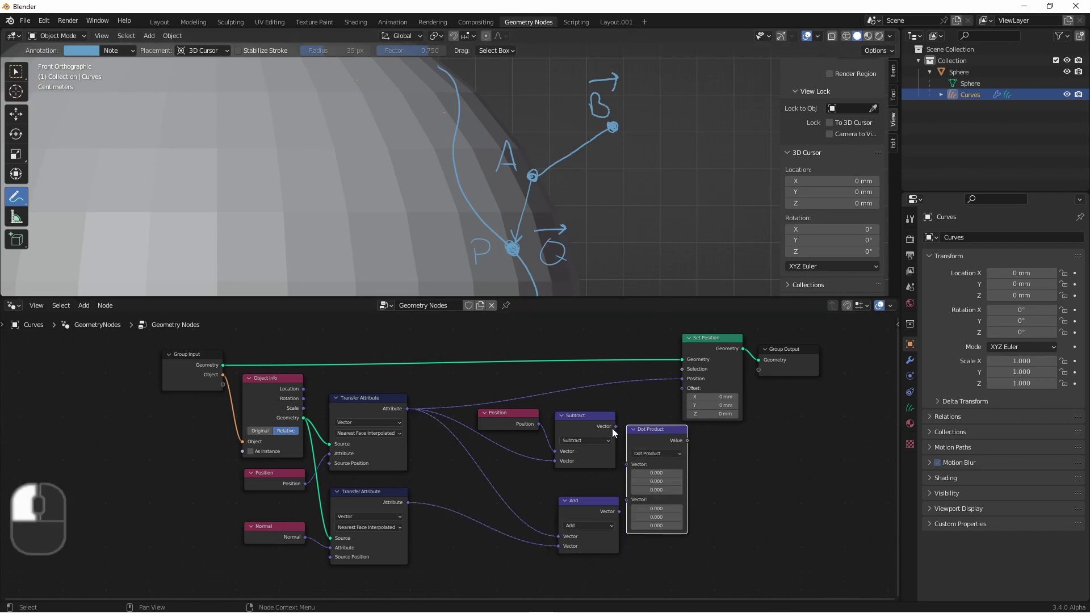
drag(614, 427, 626, 464)
drag(618, 511, 619, 515)
drag(620, 515, 626, 474)
key(g)
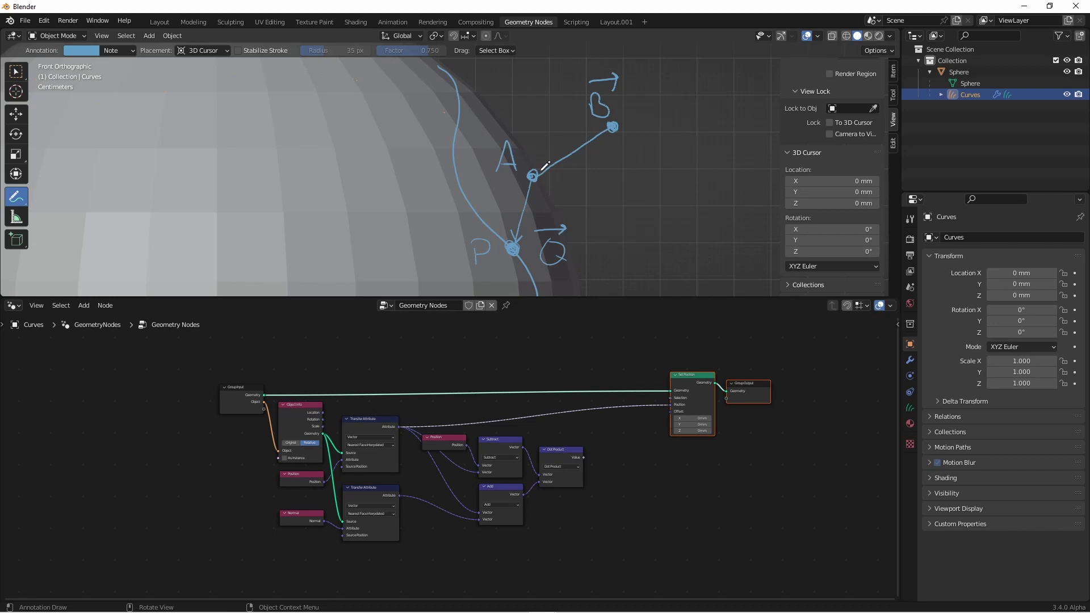
Step: Annotate a tangent line through A and two loops outside the sphere on either side of the A-to-B line
drag(490, 103, 581, 267)
mouse_move(624, 149)
mouse_down()
mouse_move(602, 193)
mouse_move(623, 149)
mouse_up()
mouse_move(553, 48)
mouse_down()
mouse_move(539, 97)
mouse_move(569, 55)
mouse_up()
Step: Add a Compare node set to Less Than 0.000 for the Dot Product value and connect its Result to Set Position's Selection
scroll(481, 409, up, 4)
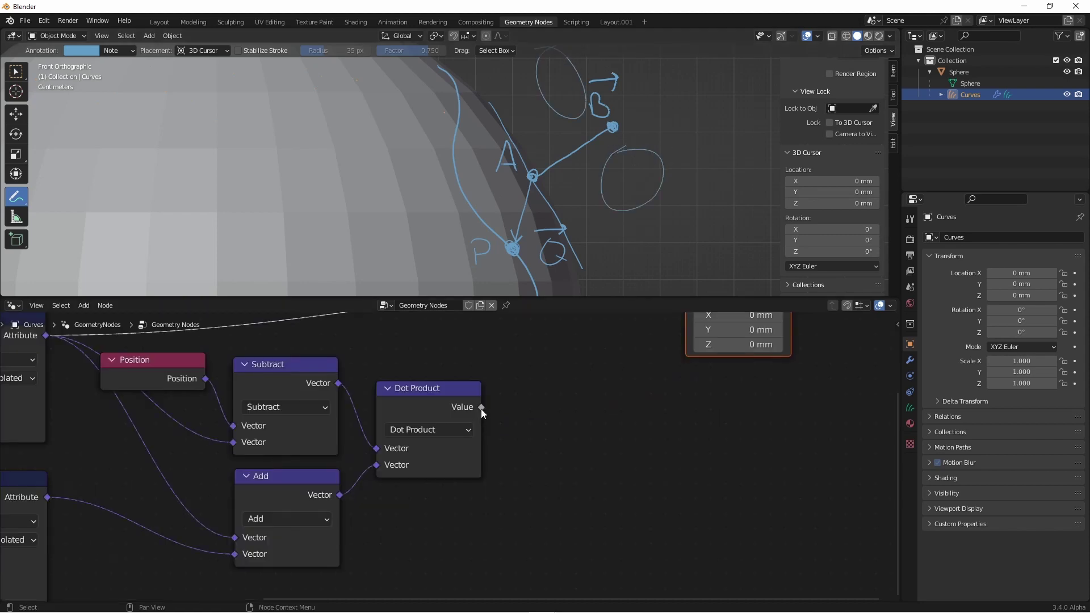
drag(482, 407, 544, 430)
key(Return)
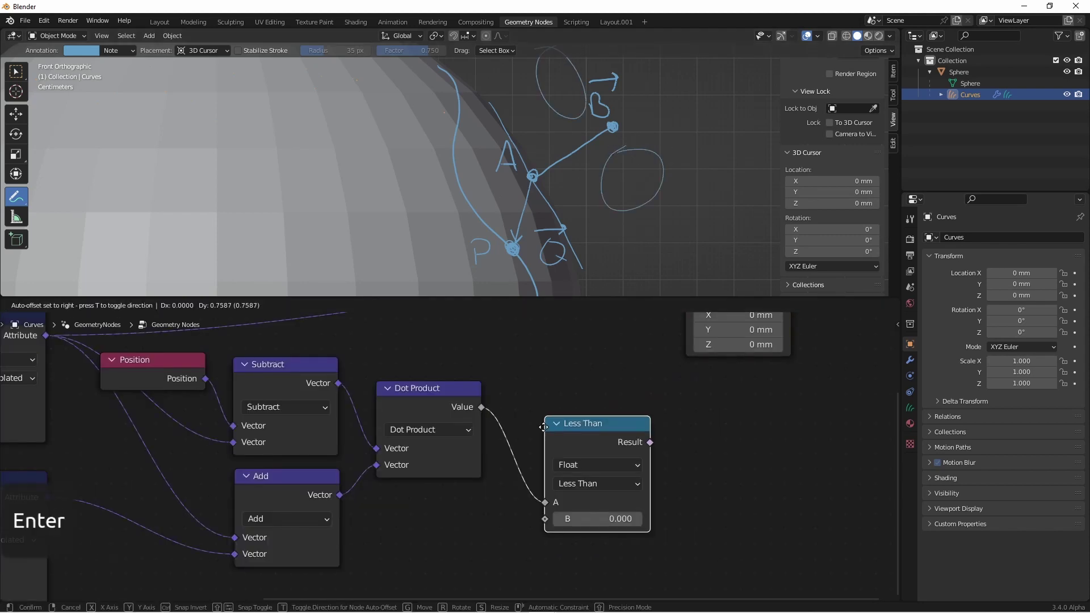
click(519, 400)
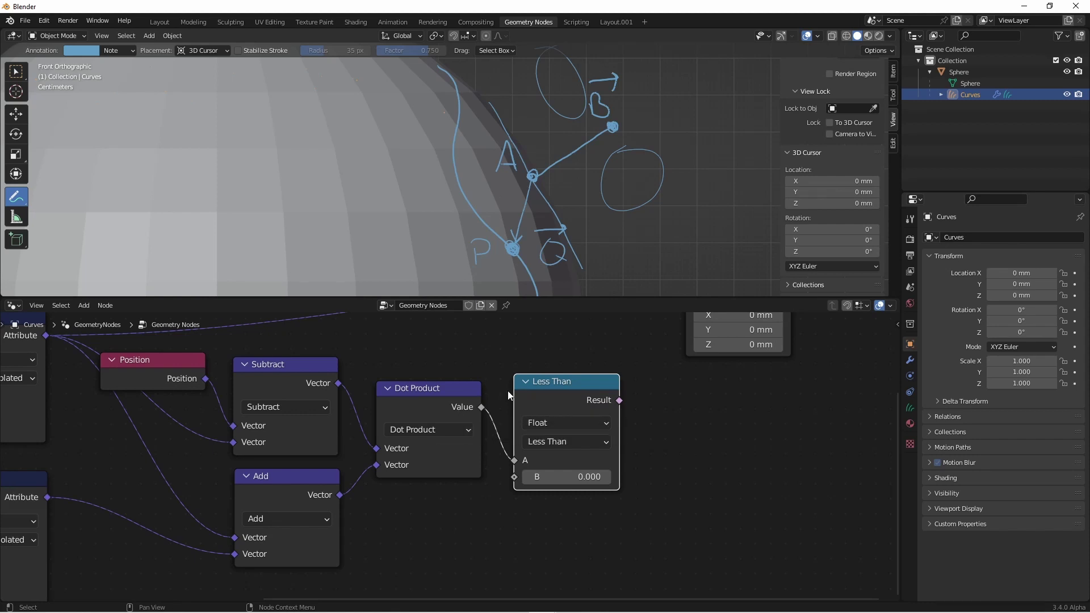
scroll(607, 459, down, 6)
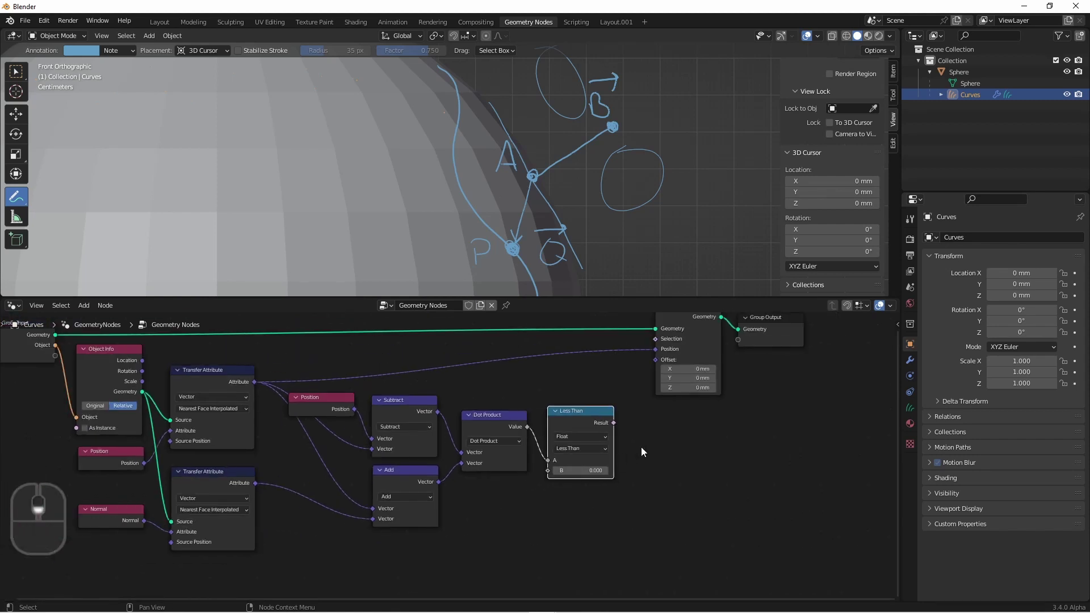
shift+middle_drag(728, 478, 809, 557)
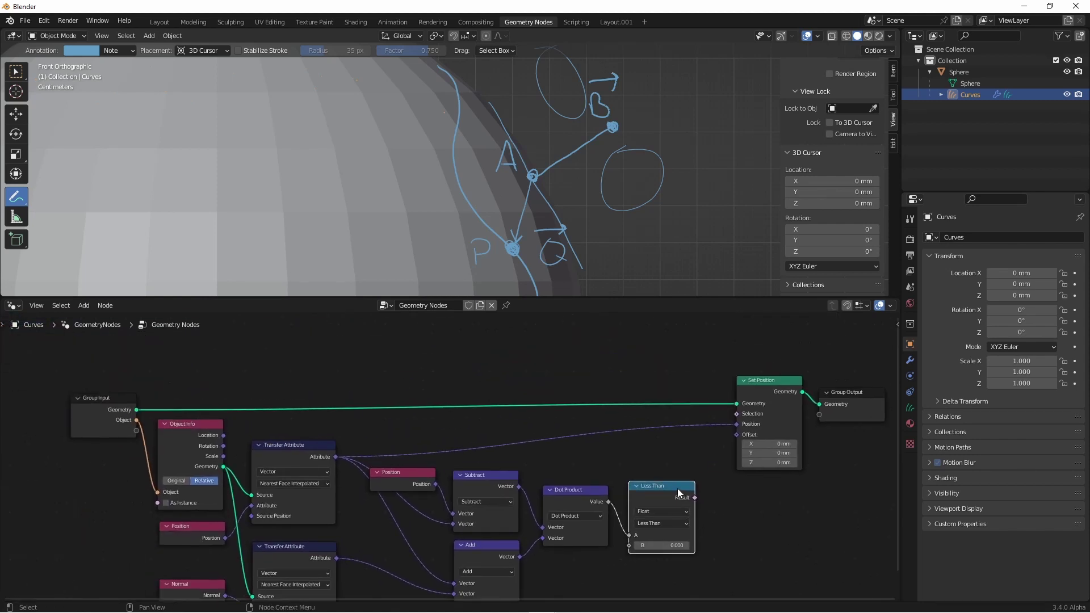
drag(694, 498, 737, 414)
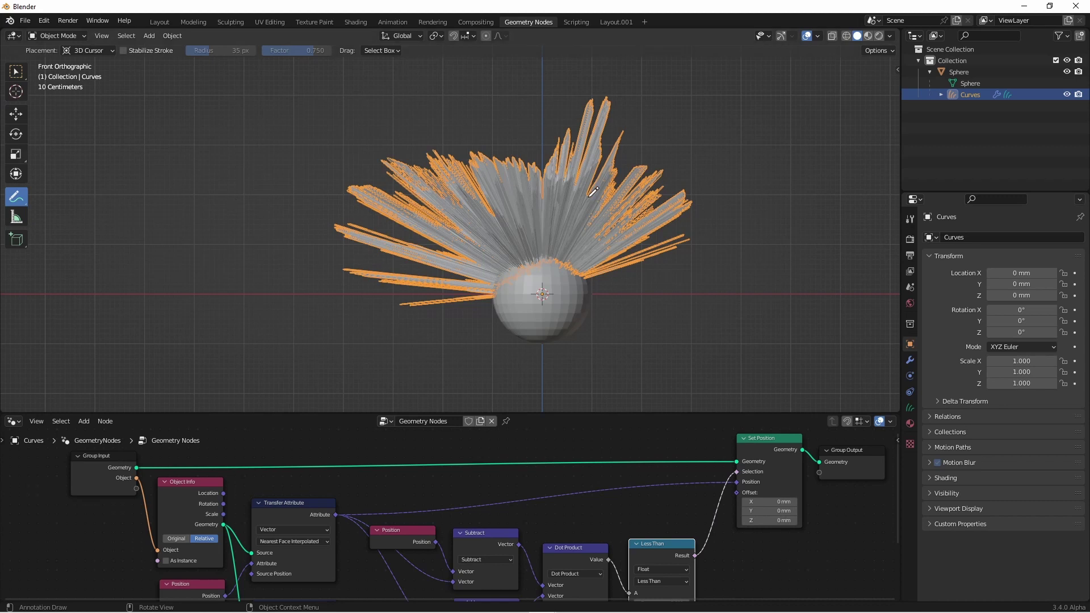
key(shift+Tab)
click(628, 250)
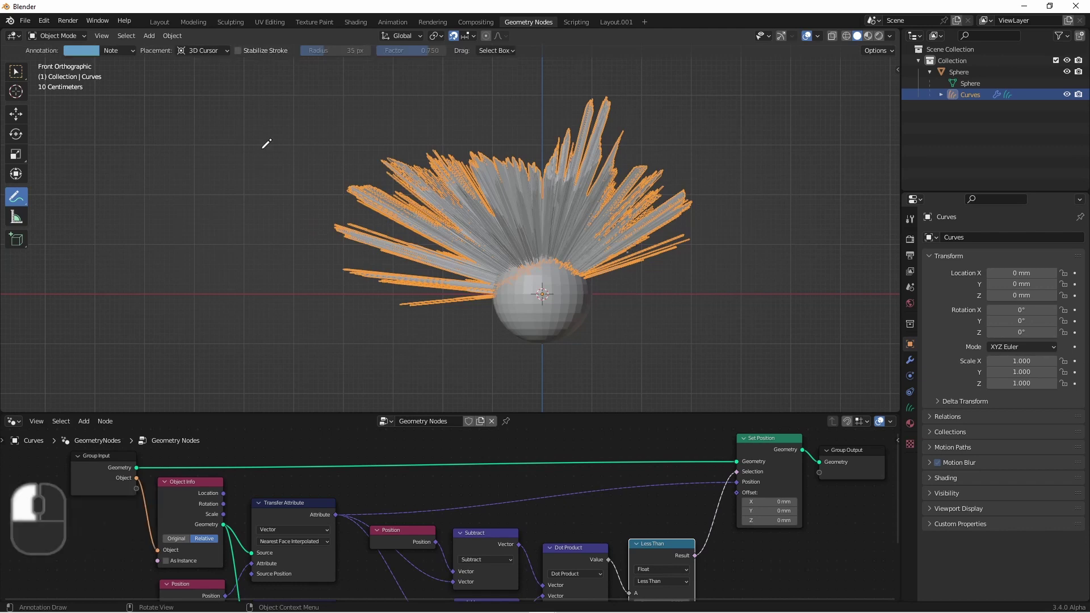
key(ctrl+z)
key(ctrl+z)
Step: Comb the hair curves down over the sphere in Sculpt Mode with the Comb brush set to Projected
click(17, 162)
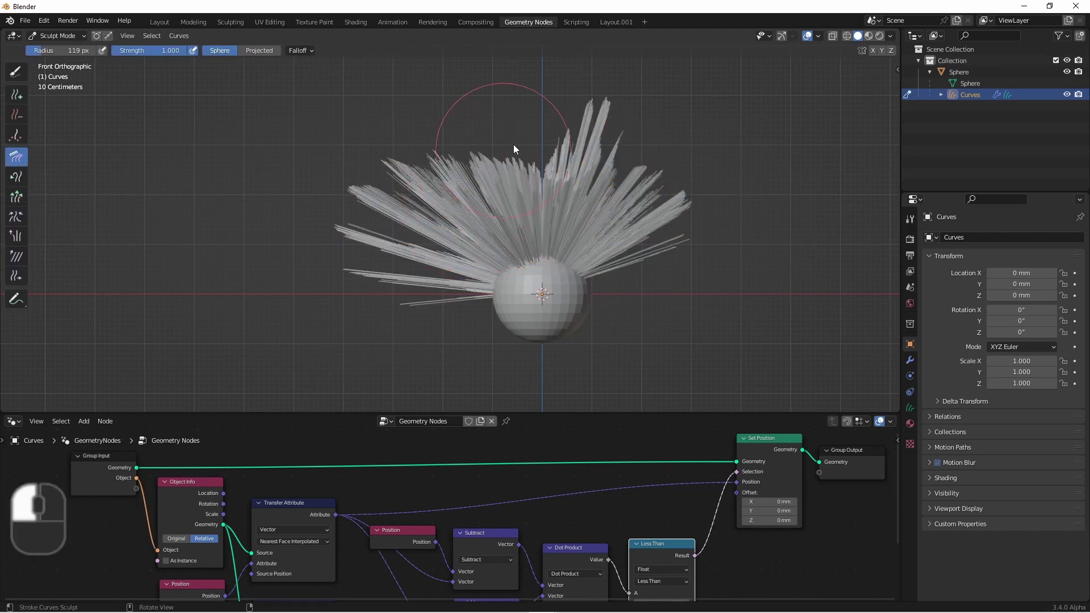
drag(595, 147, 716, 372)
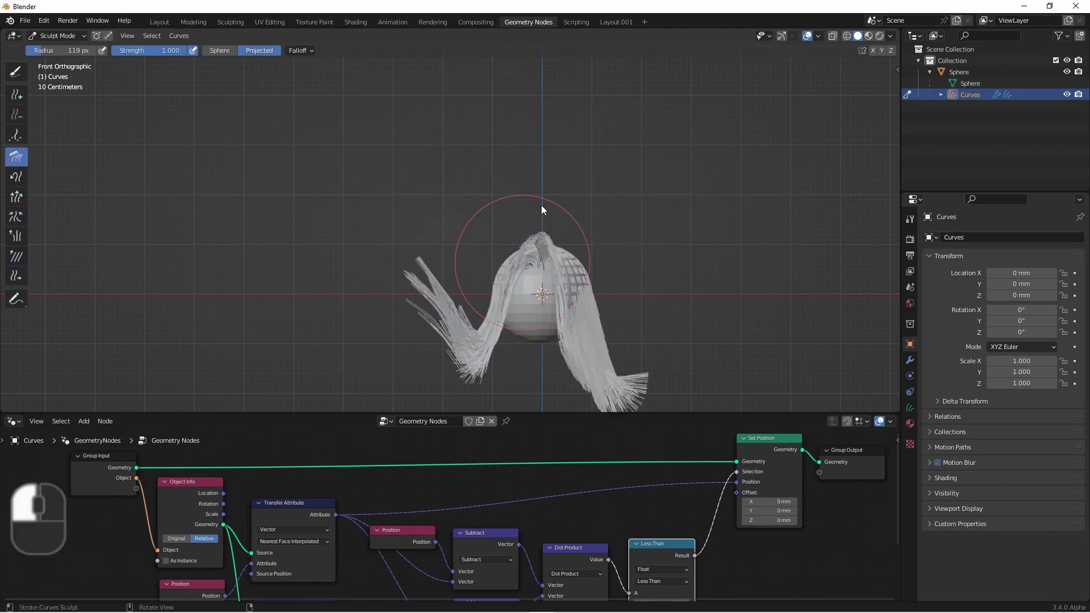
drag(540, 205, 634, 490)
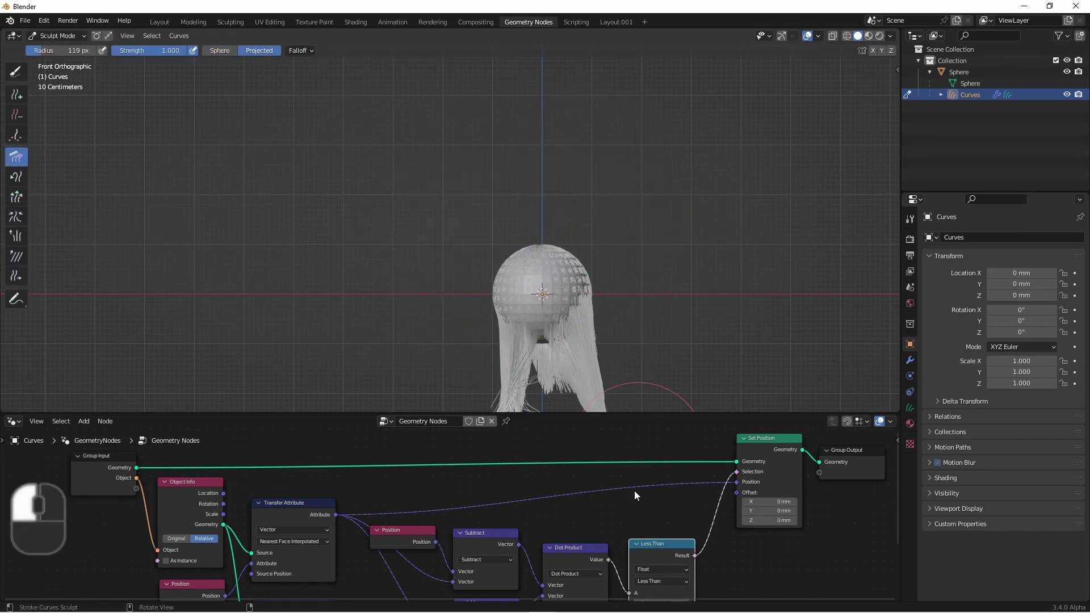
scroll(601, 164, up, 9)
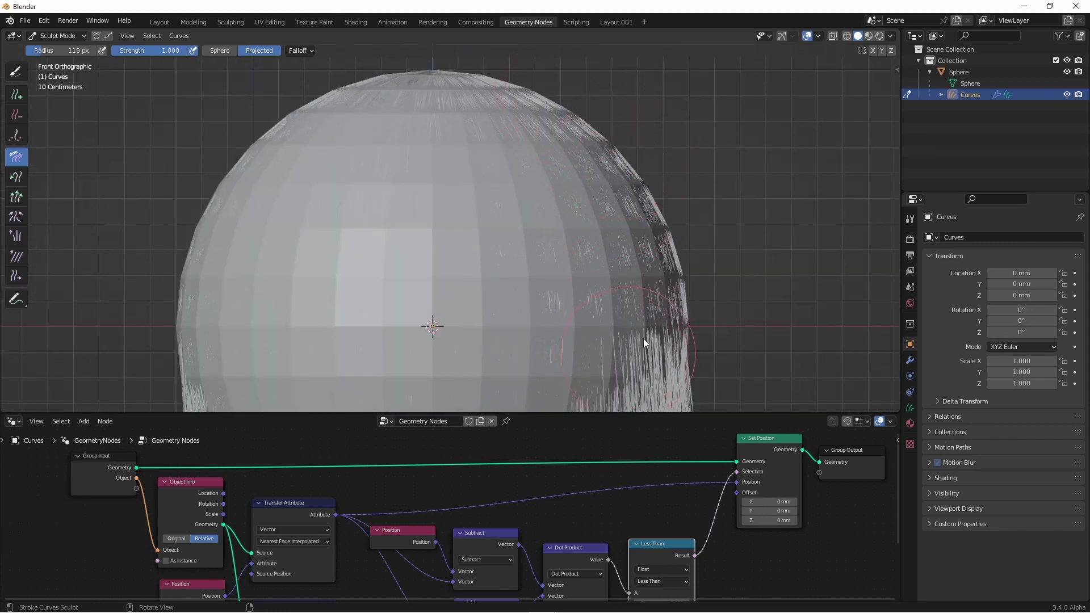
scroll(549, 213, down, 6)
shift+middle_drag(529, 277, 508, 175)
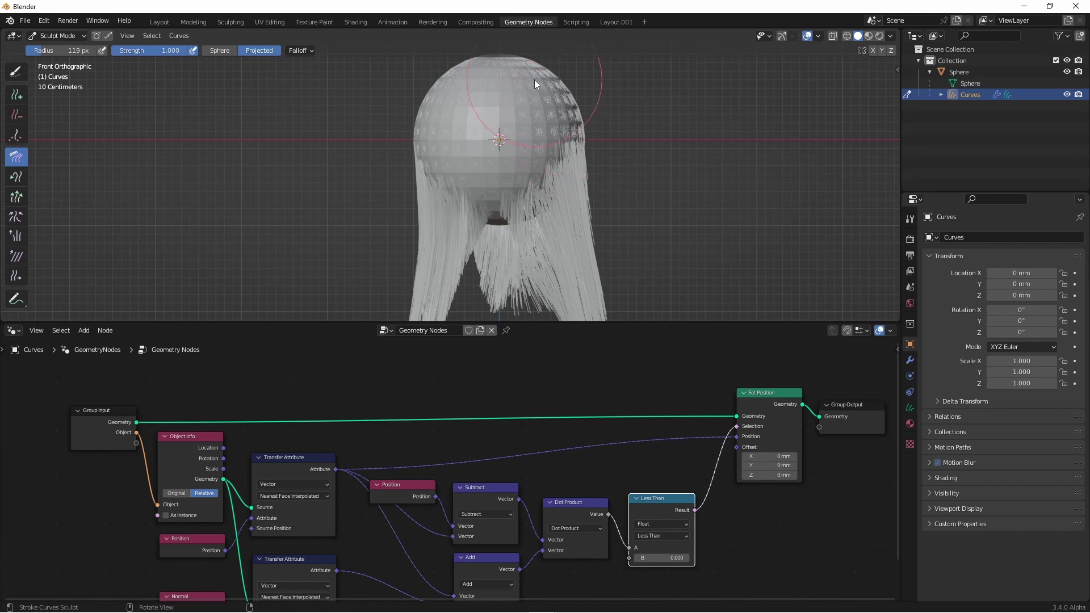
Step: Duplicate the Subtract node above the tree, set it to Scale and feed it the lower Transfer Attribute output
drag(420, 501, 425, 507)
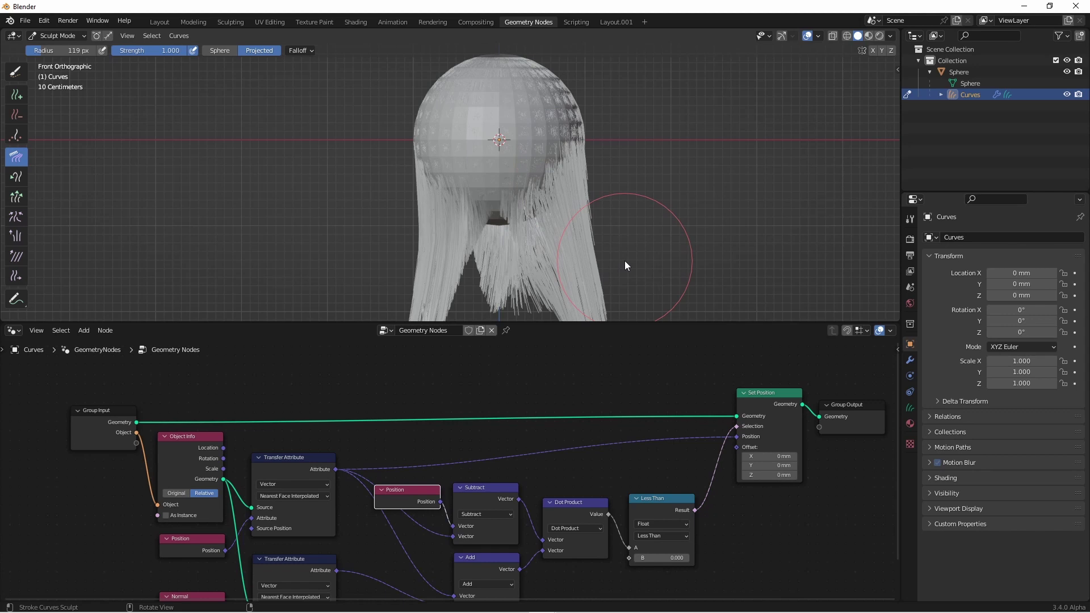
scroll(567, 511, up, 1)
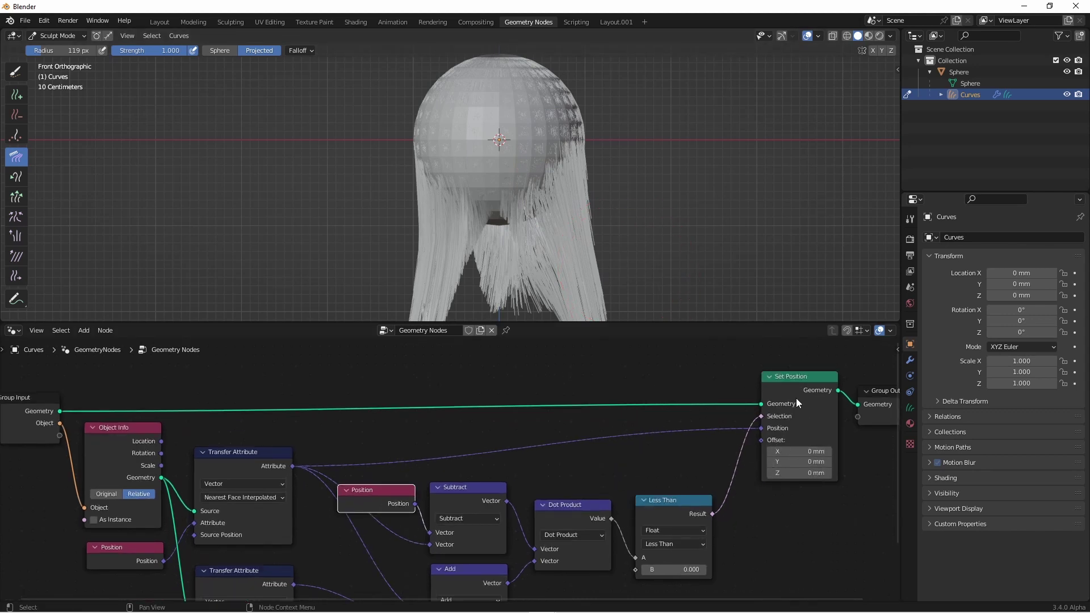
scroll(585, 454, down, 1)
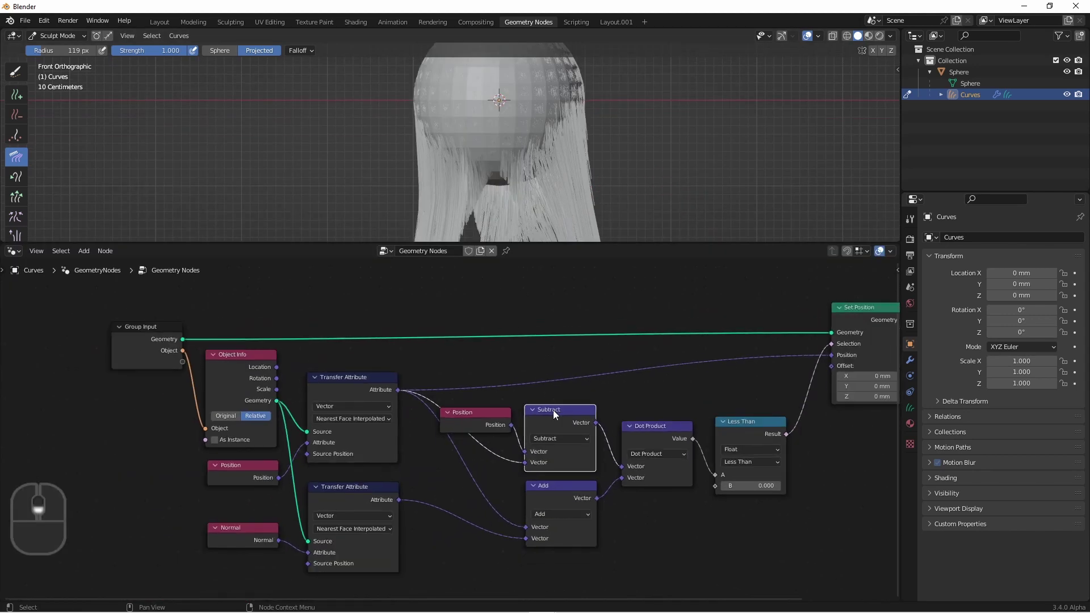
click(563, 410)
key(shift+d)
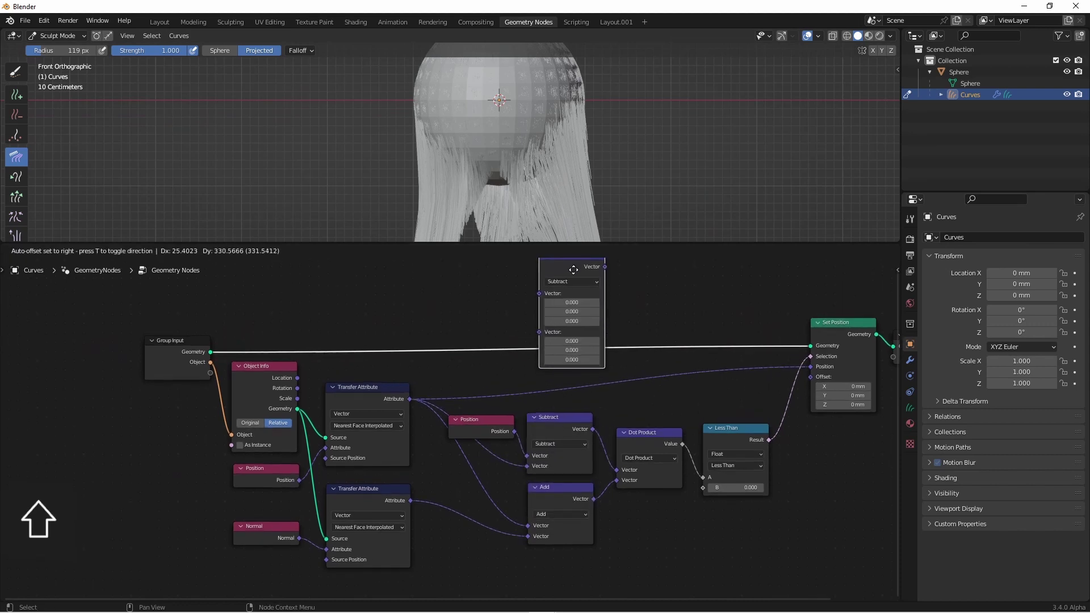
click(575, 268)
click(574, 294)
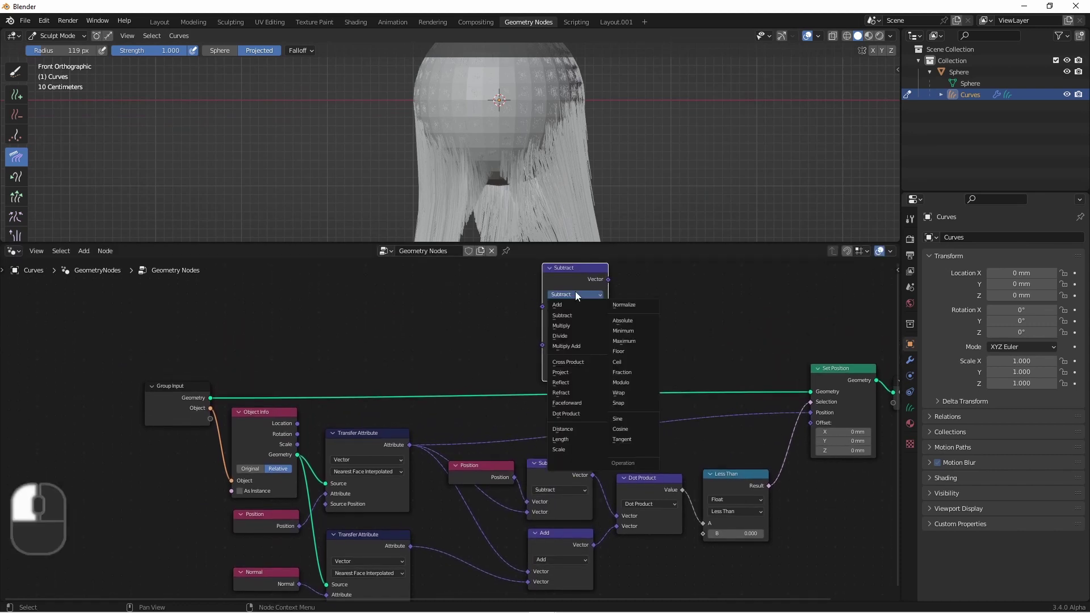
click(558, 450)
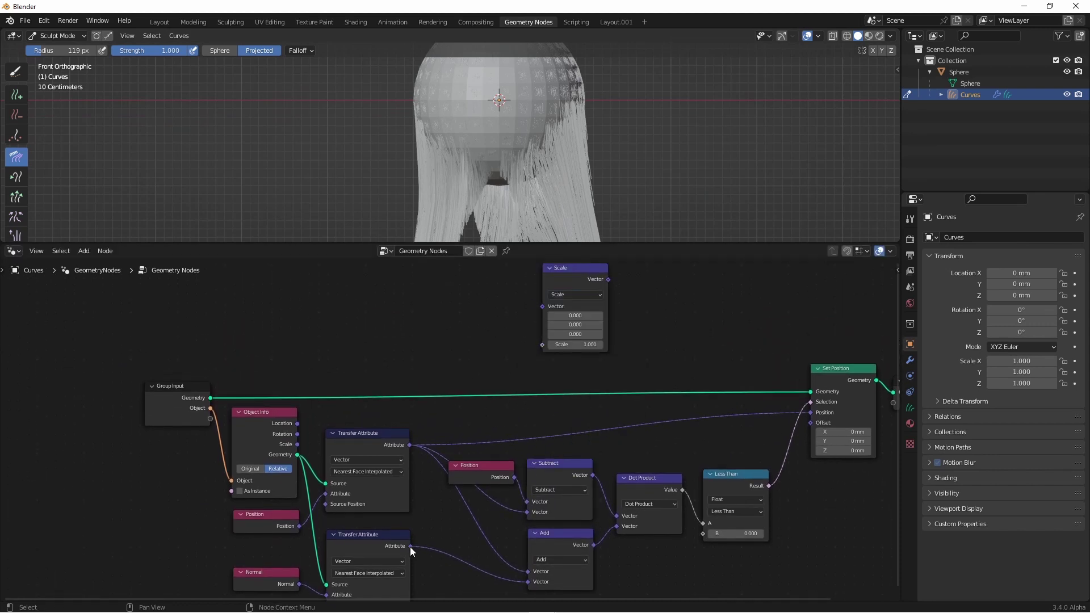
drag(410, 546, 544, 308)
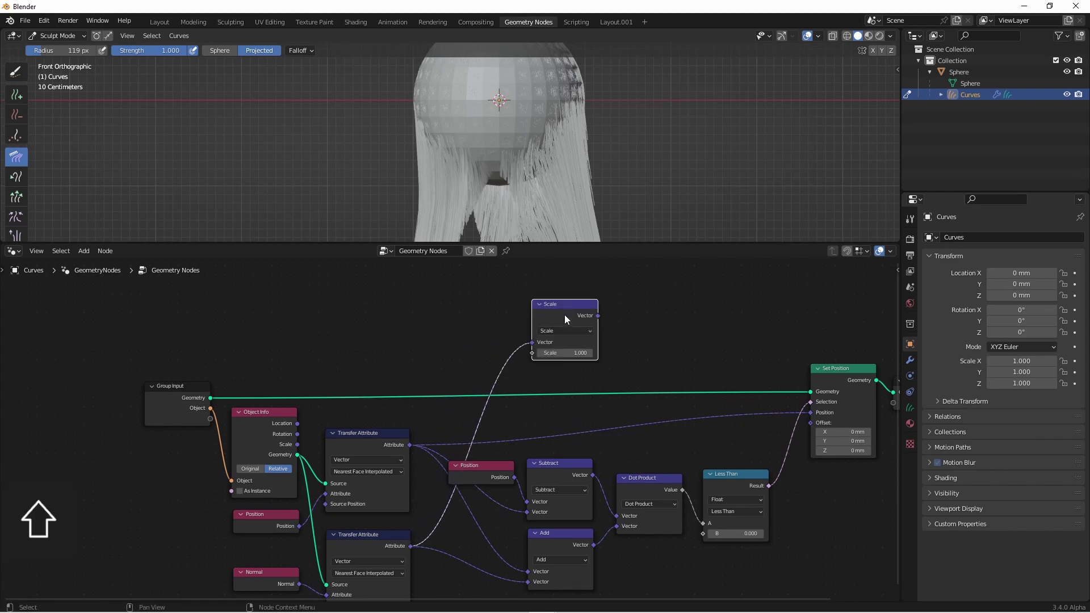
Step: Duplicate the Scale node as an Add node that sums the scaled normal and the upper Transfer Attribute output into Set Position's Position
key(shift+d)
click(658, 329)
click(659, 329)
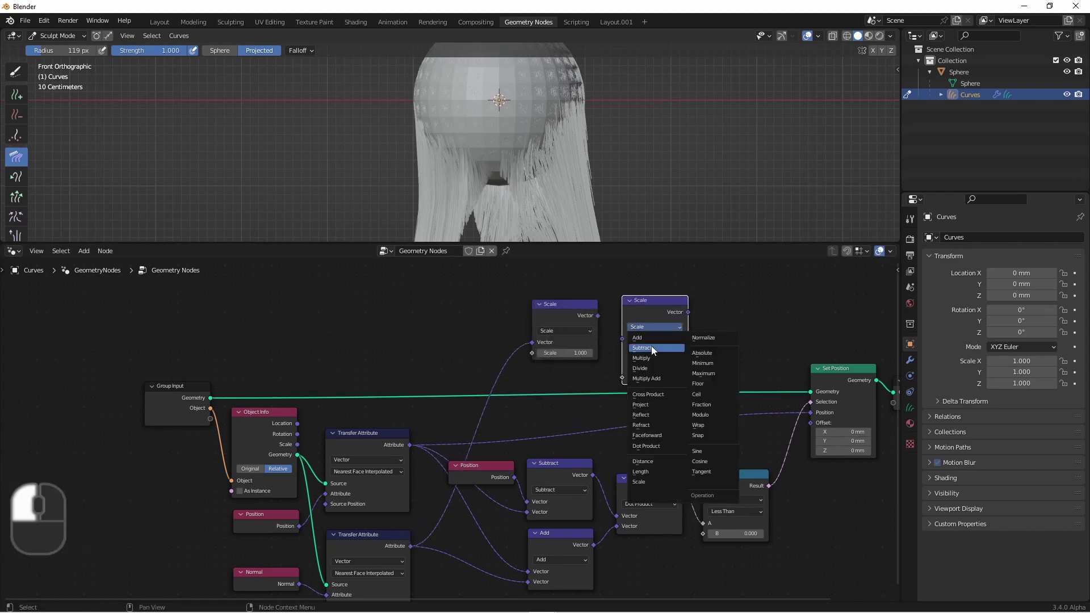
click(649, 335)
drag(597, 315, 622, 339)
drag(810, 412, 623, 349)
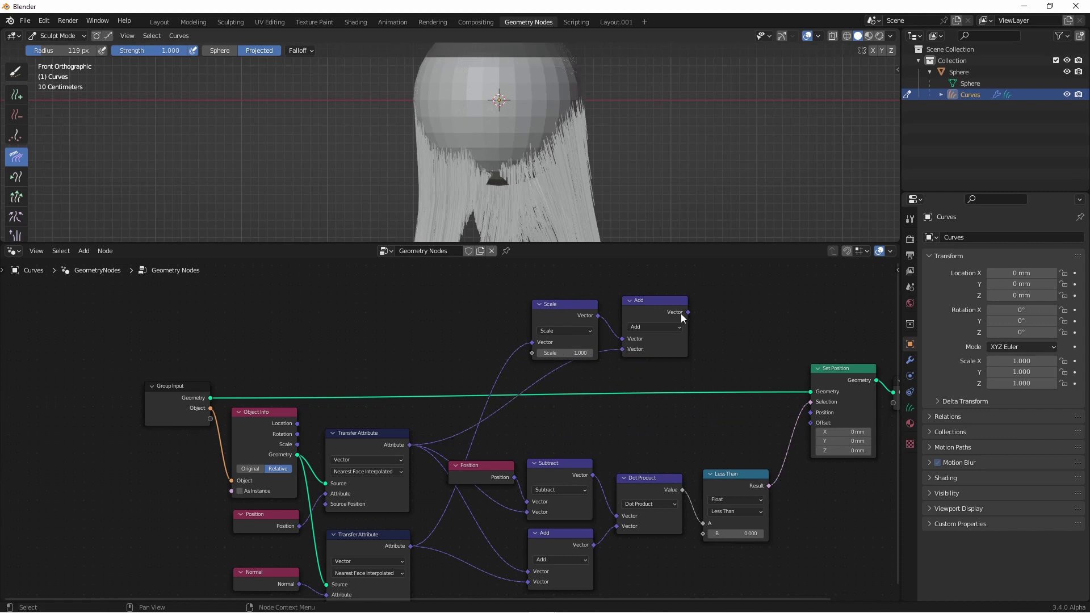
drag(689, 312, 811, 413)
Step: Set the Scale node's factor to 0.030 and expose it as a Group Input value
scroll(617, 191, down, 4)
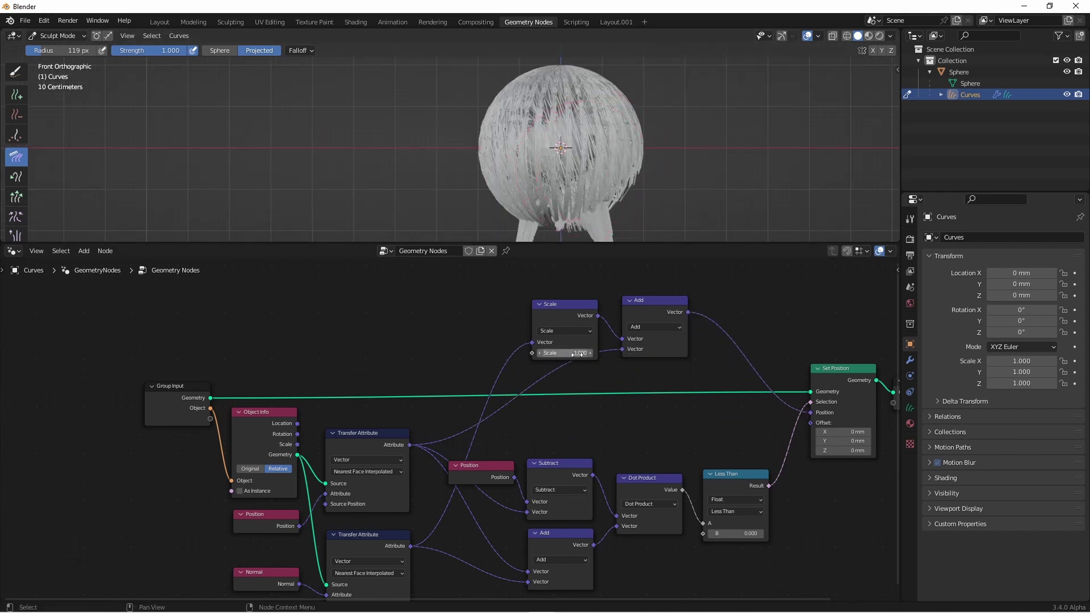
scroll(570, 353, up, 1)
drag(572, 353, 543, 353)
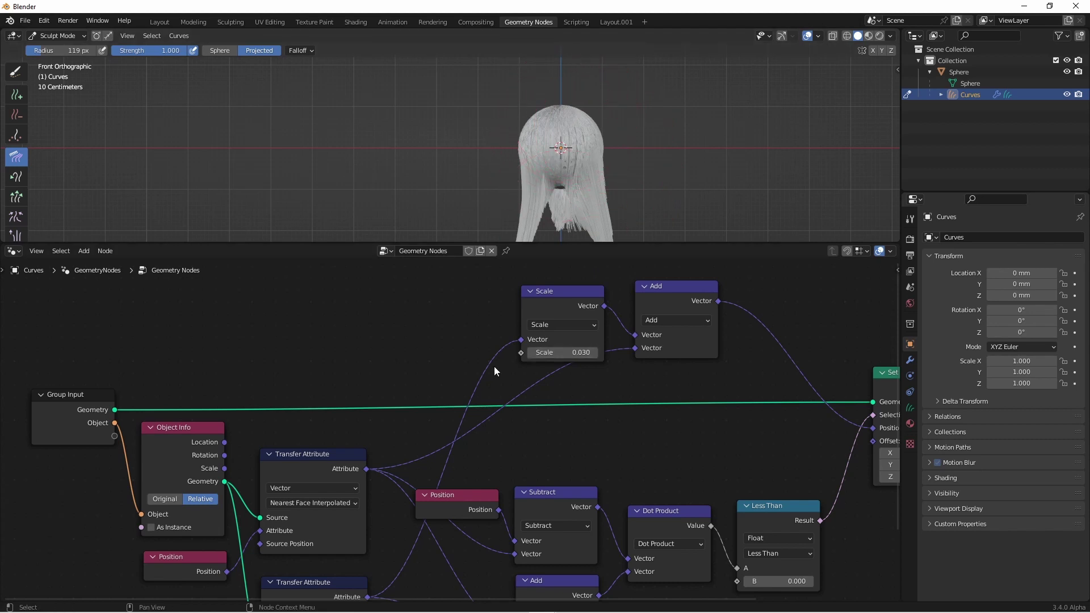
drag(113, 440, 522, 352)
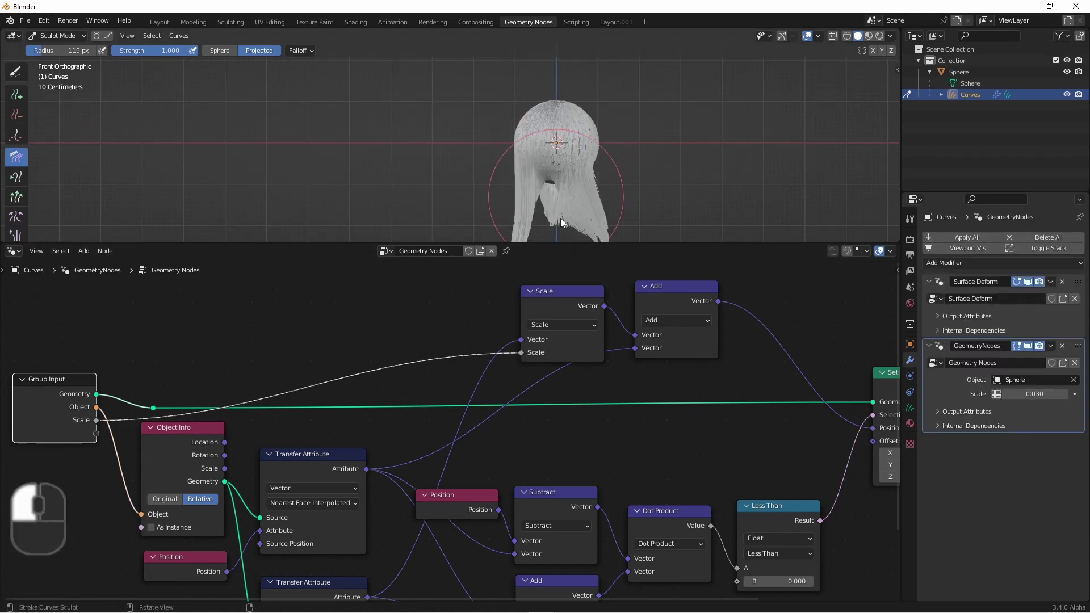
Step: Comb the hair curves again across the front and side of the sphere
mouse_move(560, 218)
mouse_down()
mouse_move(589, 148)
mouse_move(611, 296)
mouse_move(584, 127)
mouse_move(588, 136)
mouse_up()
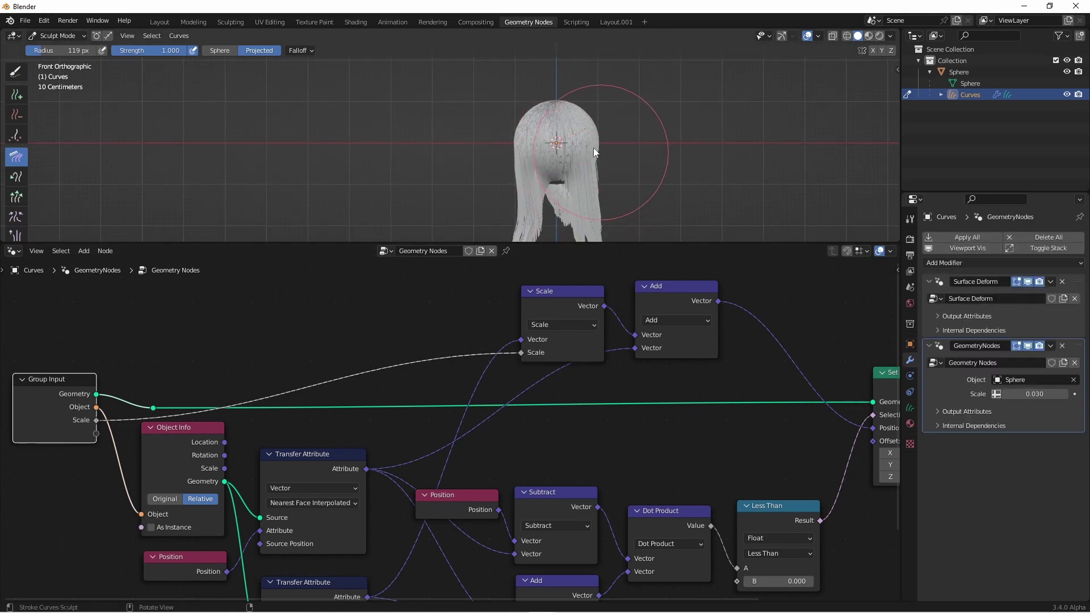
scroll(584, 152, up, 3)
drag(477, 155, 431, 239)
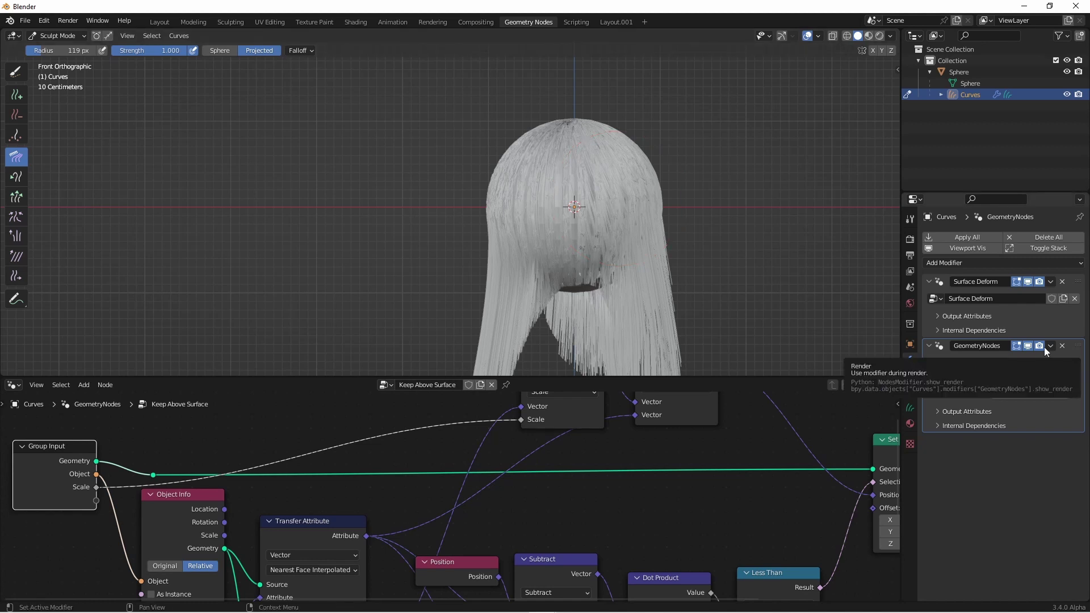
Step: Compare the hair with the Keep Above Surface modifier disabled and enabled, and apply that modifier to the curves
drag(1040, 347, 1016, 356)
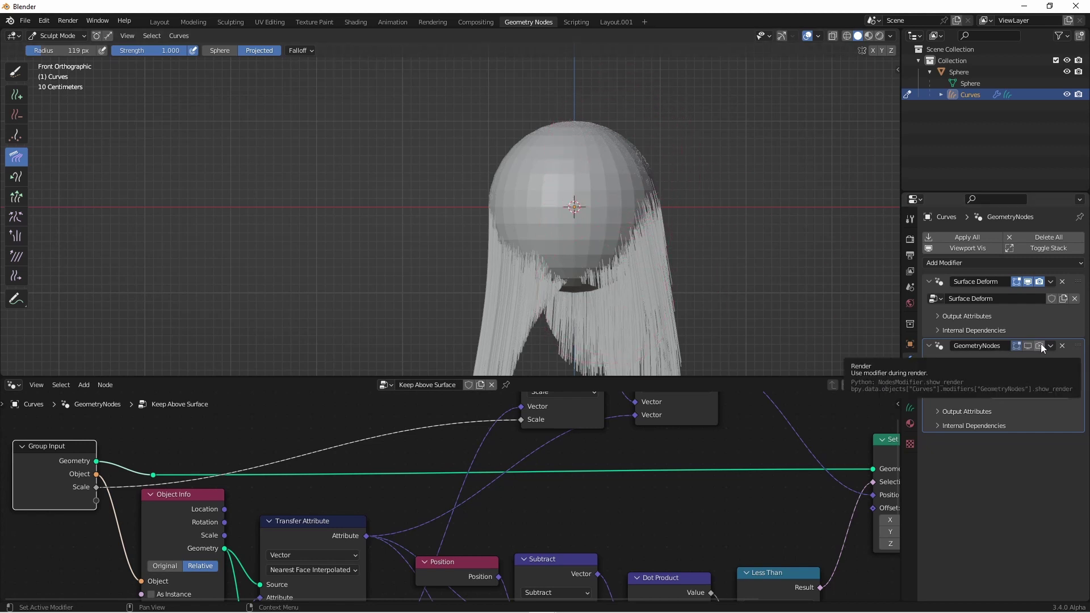
click(1015, 345)
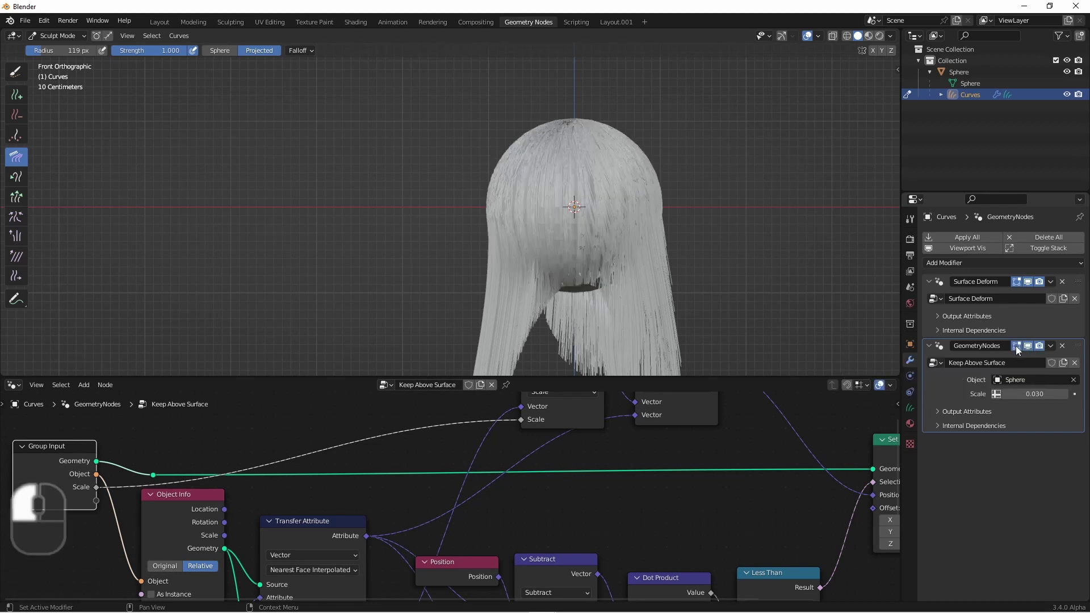
shift+middle_drag(582, 280, 556, 223)
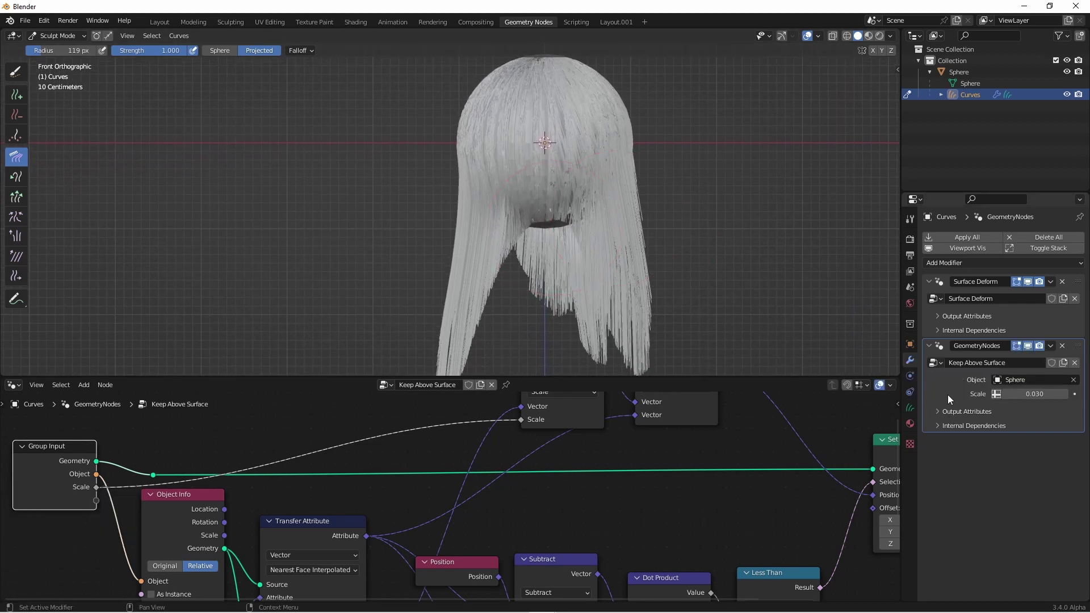
click(1049, 347)
click(1031, 360)
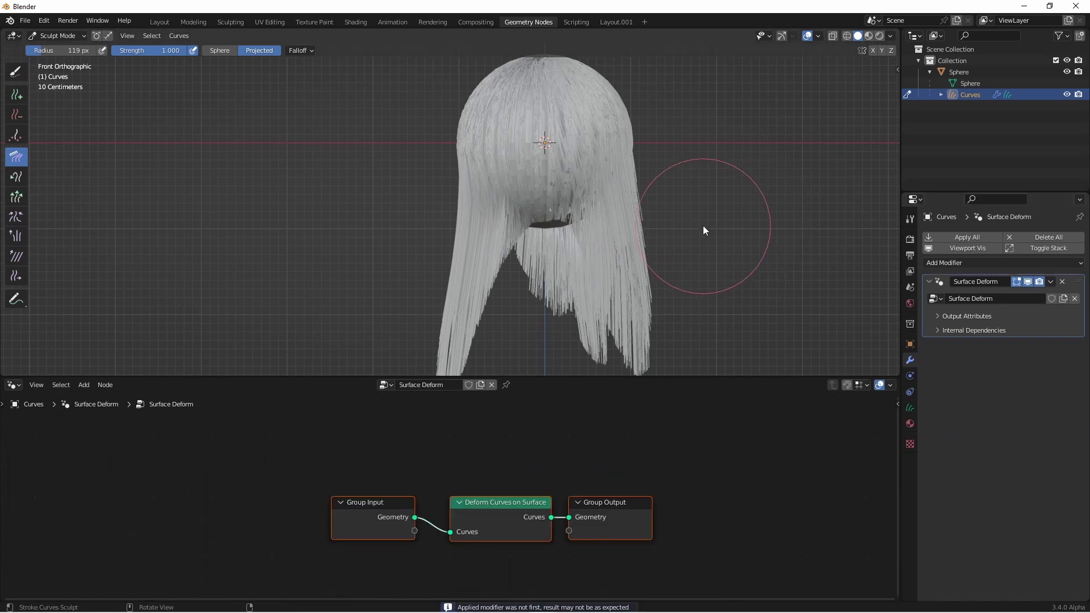
Step: Comb the hair curves at the sides of the sphere and add a new Geometry Nodes modifier using the Keep Above Surface node group
middle_drag(702, 225, 584, 146)
key(grave)
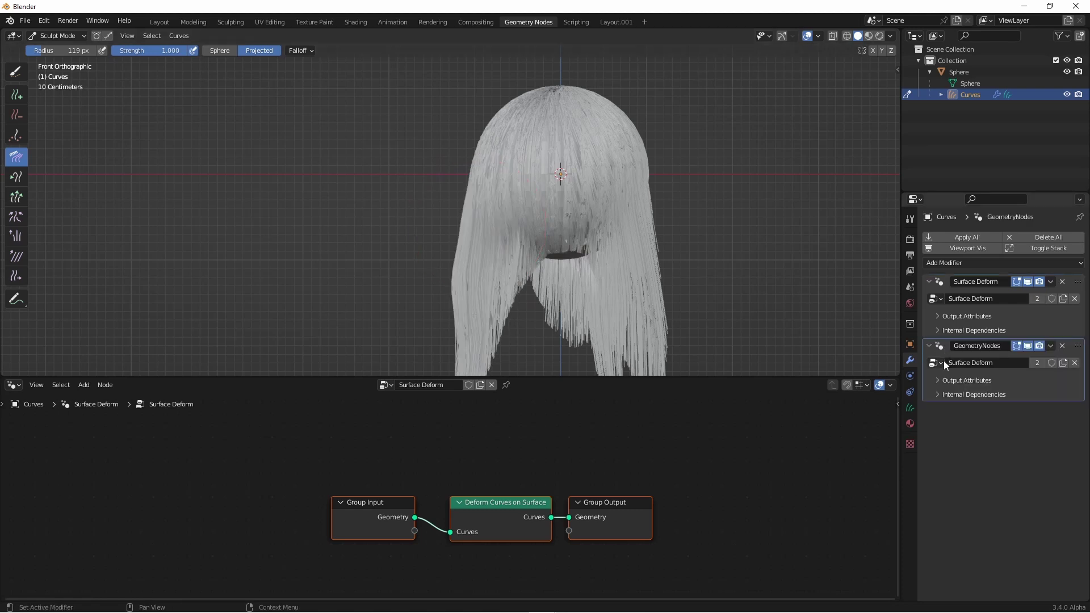
click(935, 362)
click(868, 379)
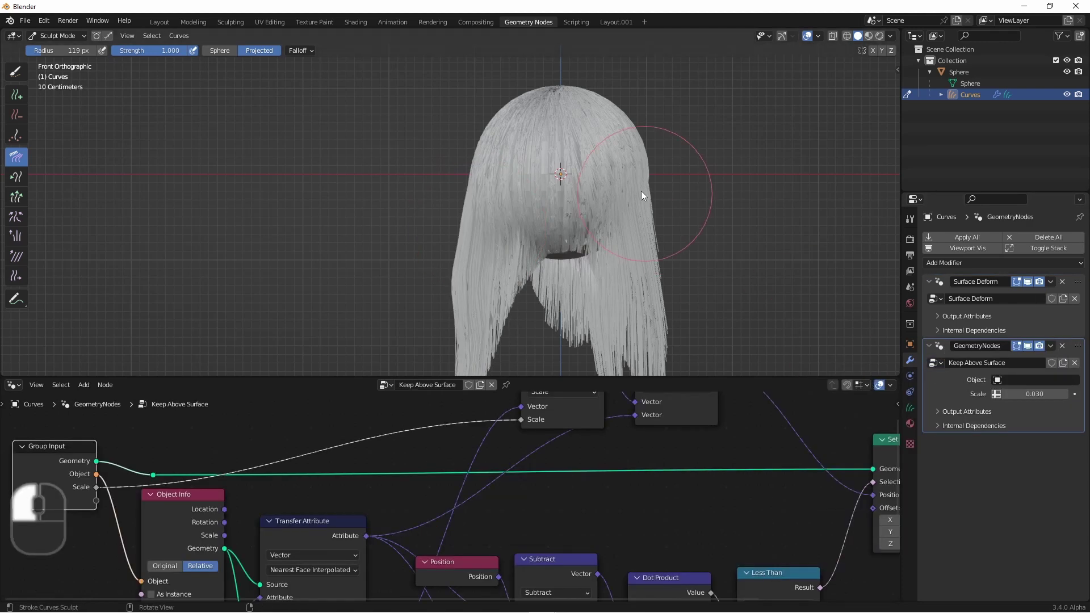
Step: Comb the hair further down the sphere's sides and set the Keep Above Surface modifier's Object to Sphere
drag(641, 190, 615, 304)
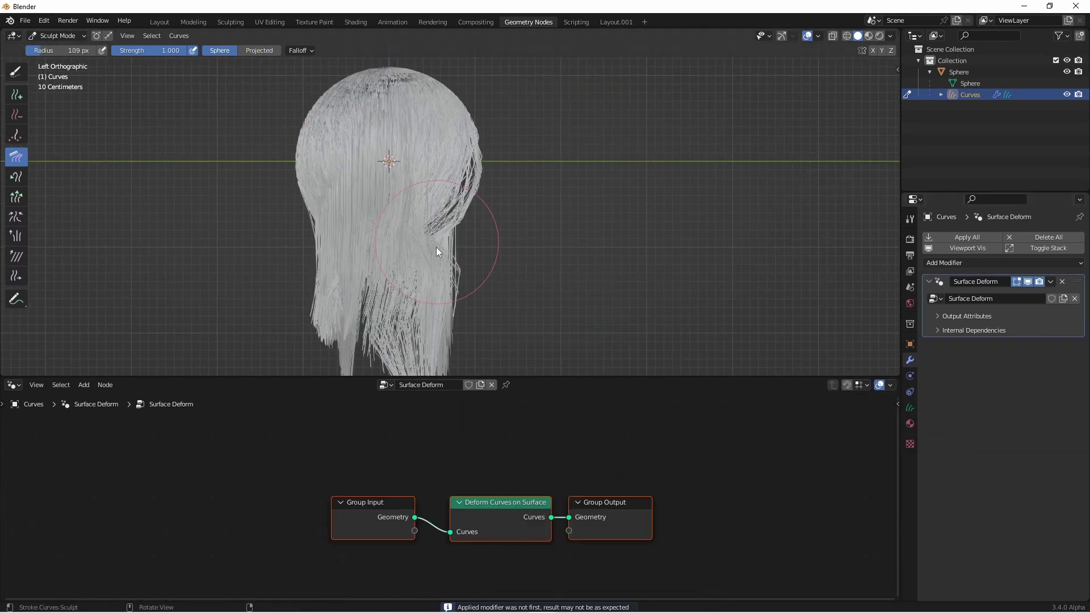
middle_drag(436, 247, 553, 385)
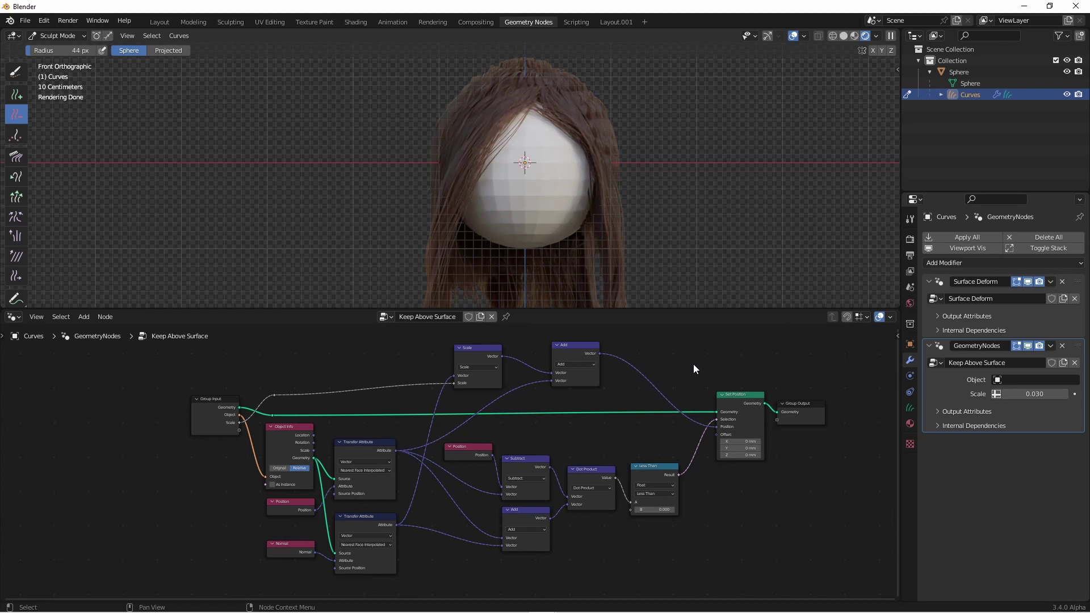
key(ctrl+z)
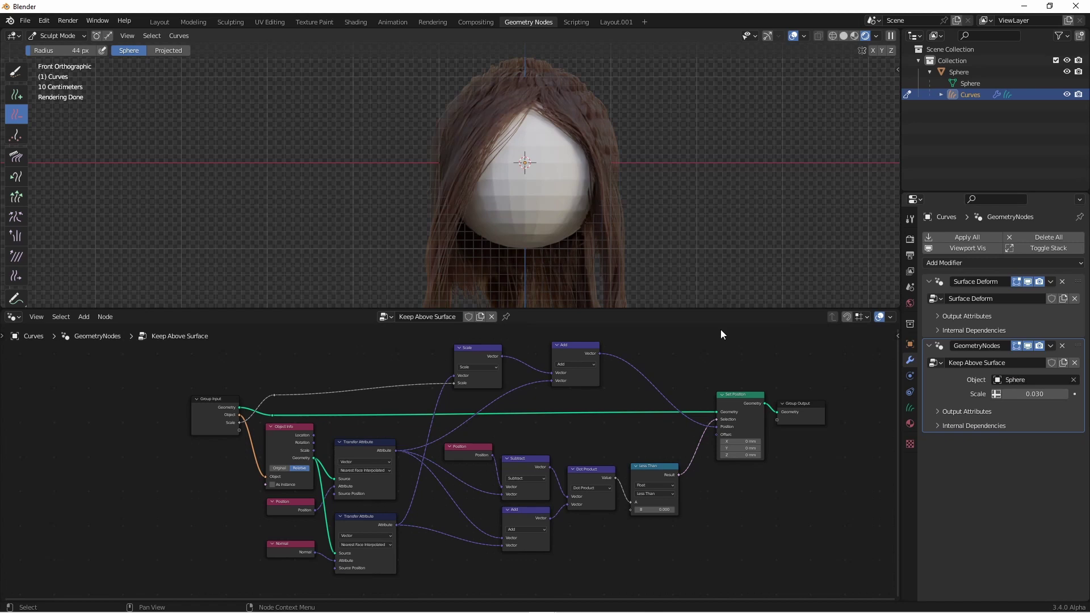